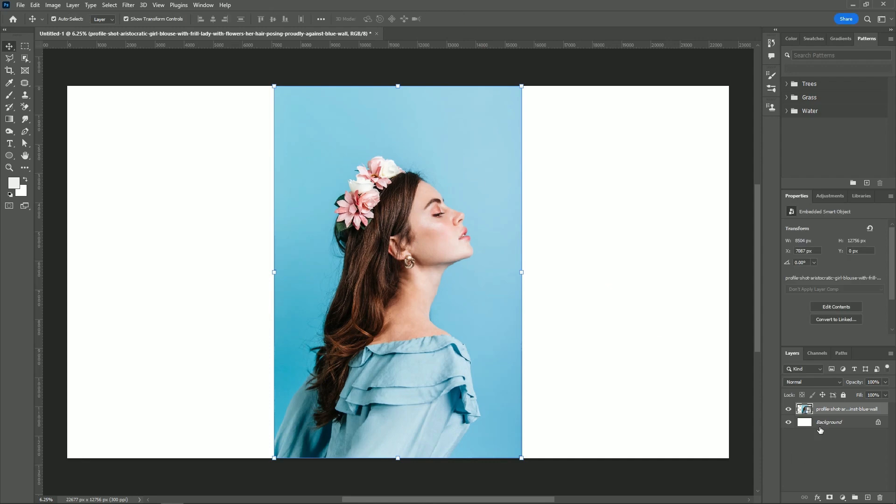
Add a solid colour fill layer above the Background using light blue 99d2e6 sampled from the photo's wall, and hide the Background layer
{"action": "left_click", "coordinate": [821, 422]}
{"action": "left_click", "coordinate": [842, 497]}
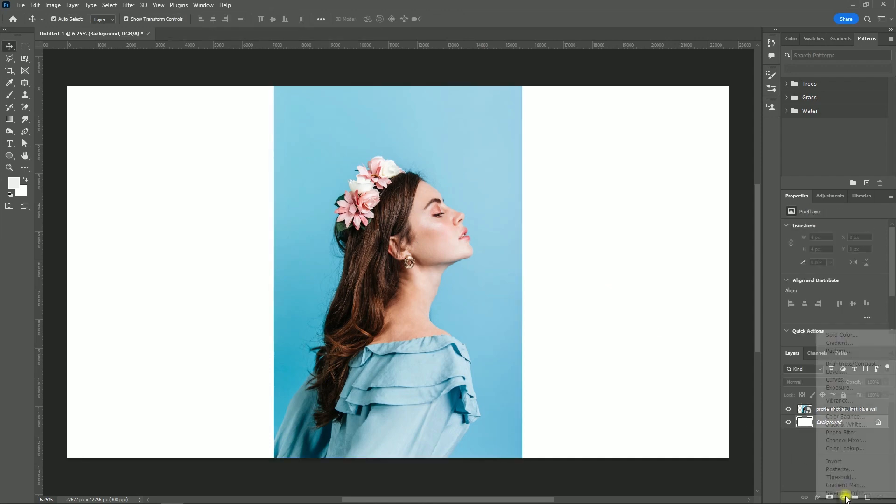
{"action": "left_click", "coordinate": [842, 333]}
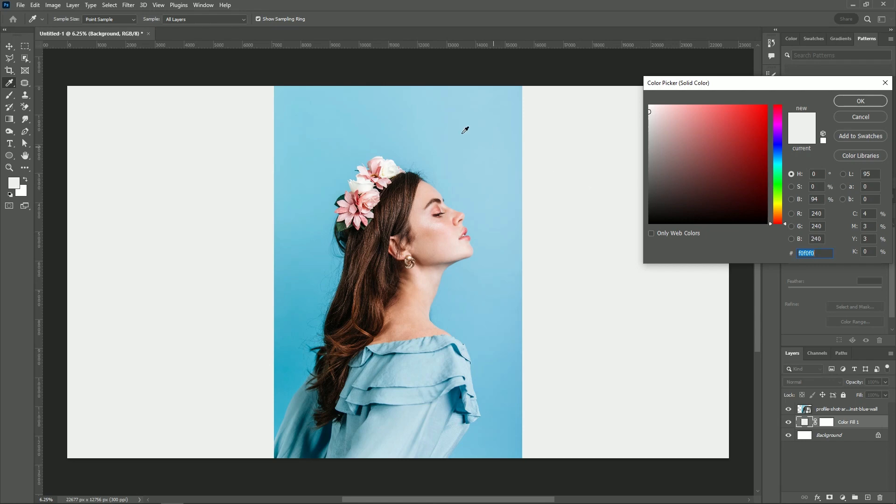
{"action": "left_click", "coordinate": [435, 130]}
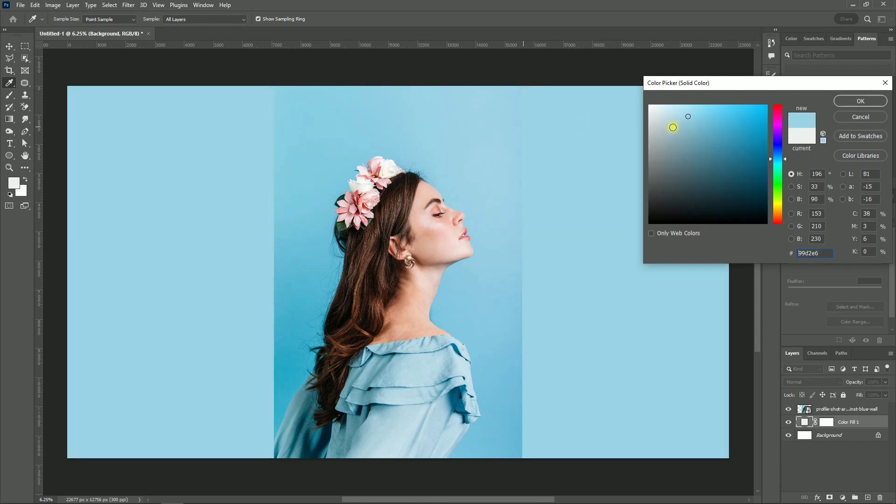
{"action": "left_click", "coordinate": [852, 101]}
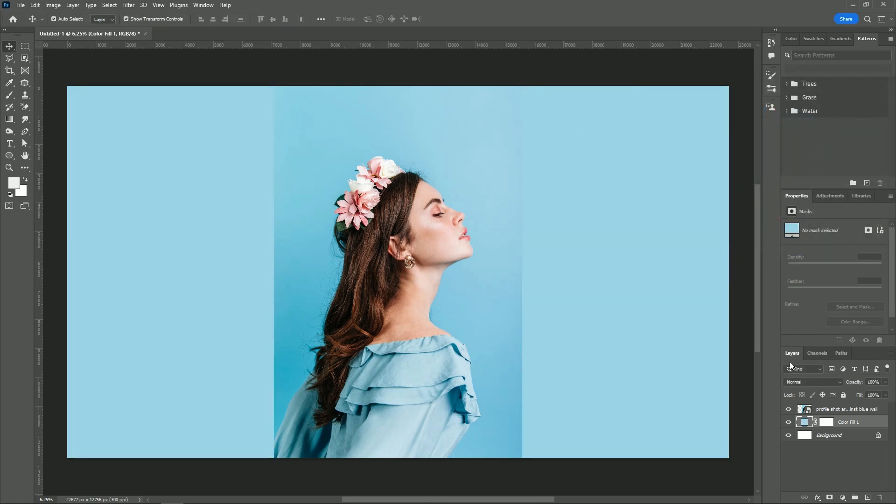
{"action": "left_click", "coordinate": [789, 434]}
Select the woman in the photo layer with the Object Selection tool by framing her from flowers to dress
{"action": "left_click", "coordinate": [818, 411]}
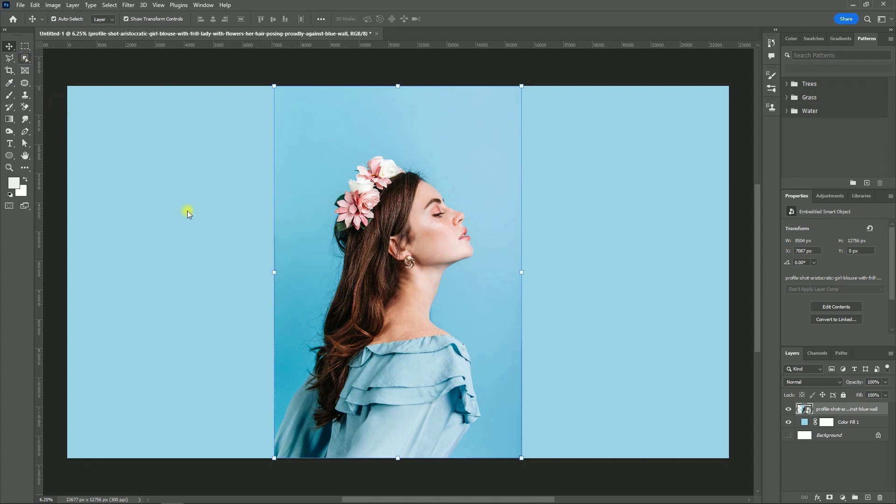
{"action": "key", "text": "w"}
{"action": "left_click_drag", "start_coordinate": [280, 136], "coordinate": [297, 243]}
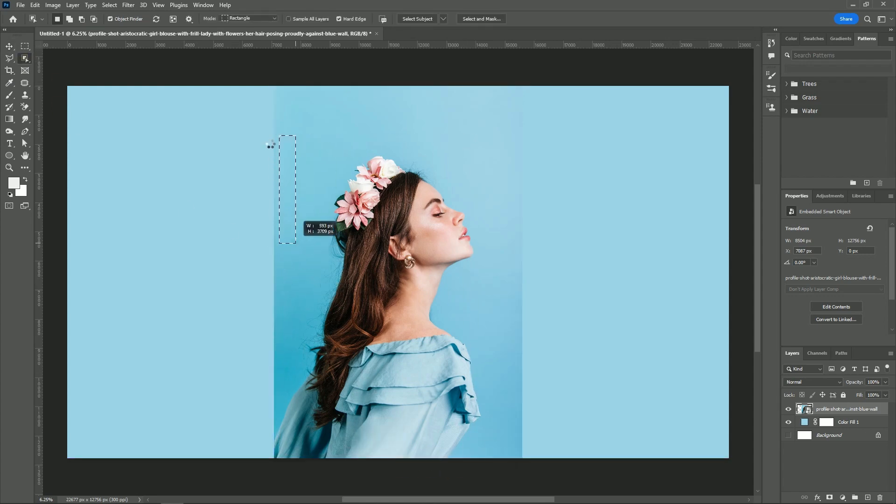
{"action": "left_click_drag", "start_coordinate": [268, 132], "coordinate": [504, 478]}
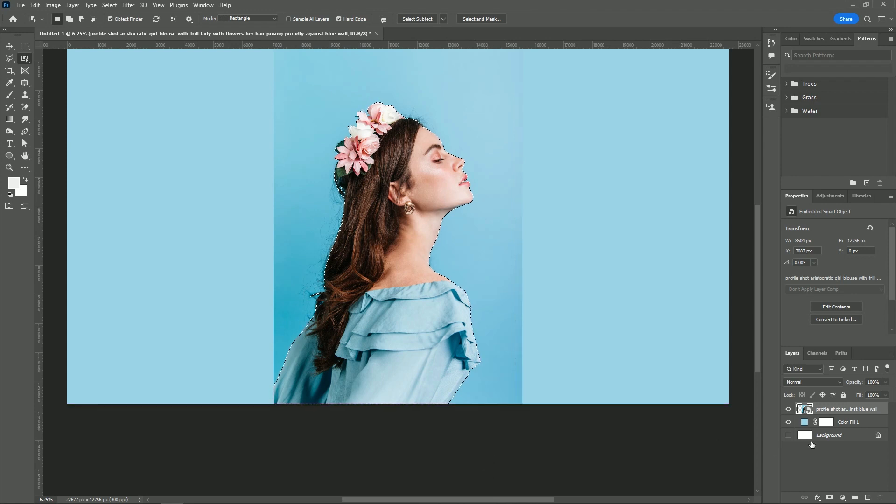
Duplicate the photo layer, mask the copy to the selected woman, and hide the original photo layer
{"action": "key", "text": "ctrl+j"}
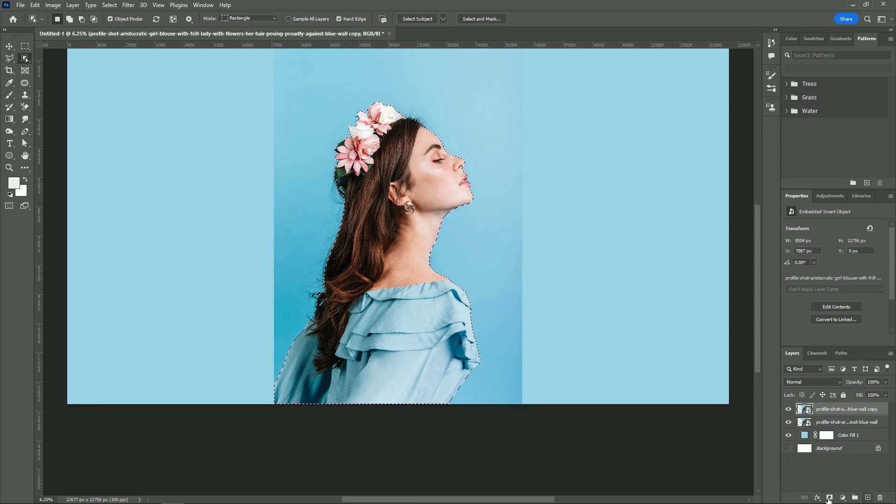
{"action": "left_click", "coordinate": [828, 497]}
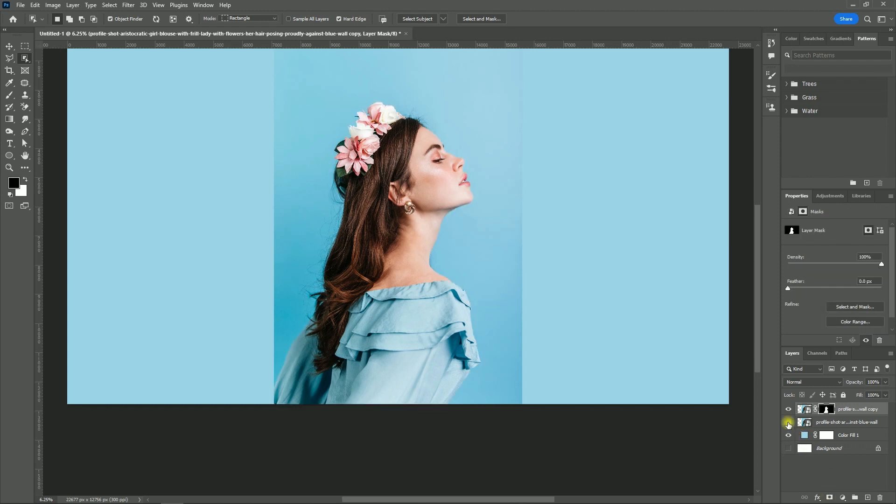
{"action": "left_click", "coordinate": [788, 423]}
{"action": "scroll", "coordinate": [513, 436], "scroll_direction": "up", "scroll_amount": 1}
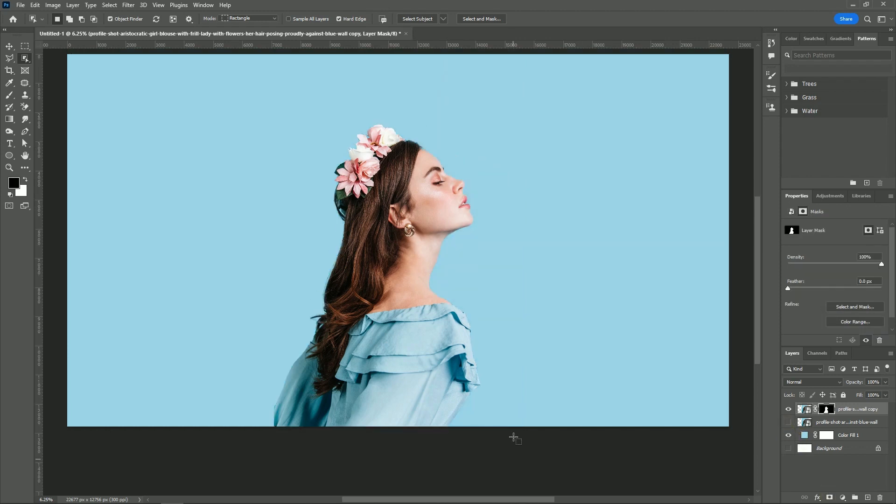
Hide the masked photo copy and add a text layer containing the letter M on the blue canvas
{"action": "left_click", "coordinate": [787, 409]}
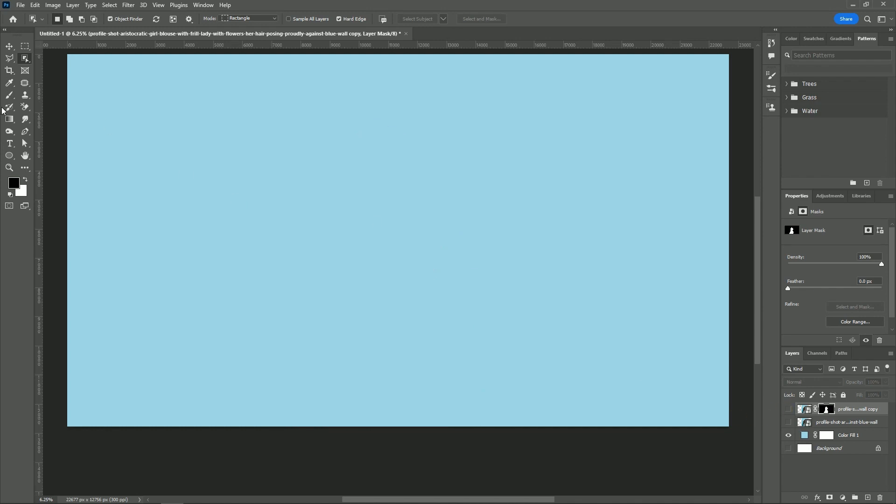
{"action": "left_click", "coordinate": [9, 46]}
{"action": "left_click", "coordinate": [10, 145]}
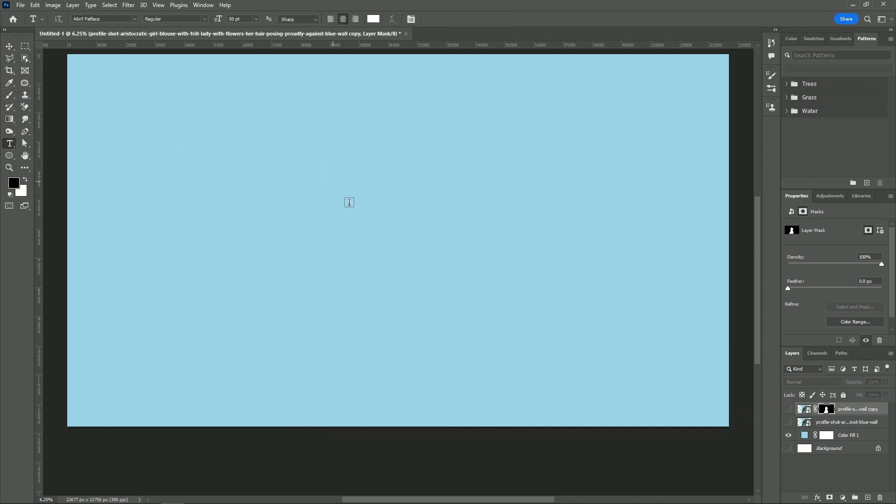
{"action": "left_click", "coordinate": [359, 218]}
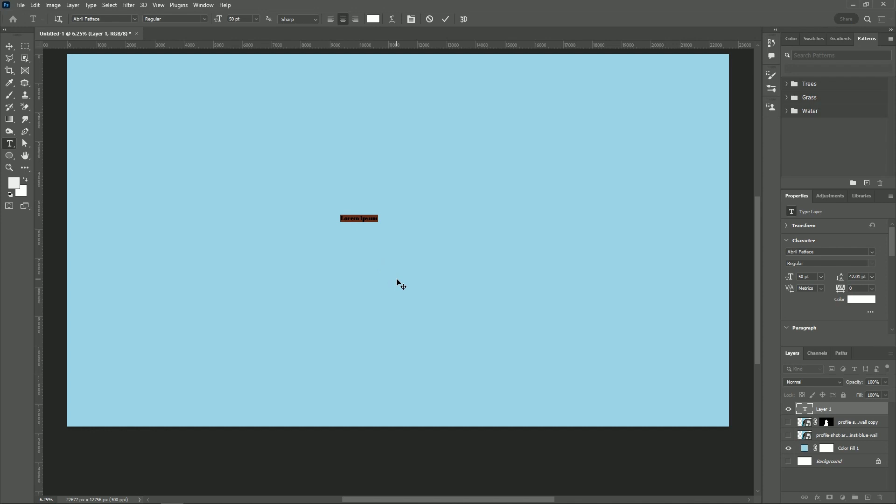
{"action": "type", "text": "M"}
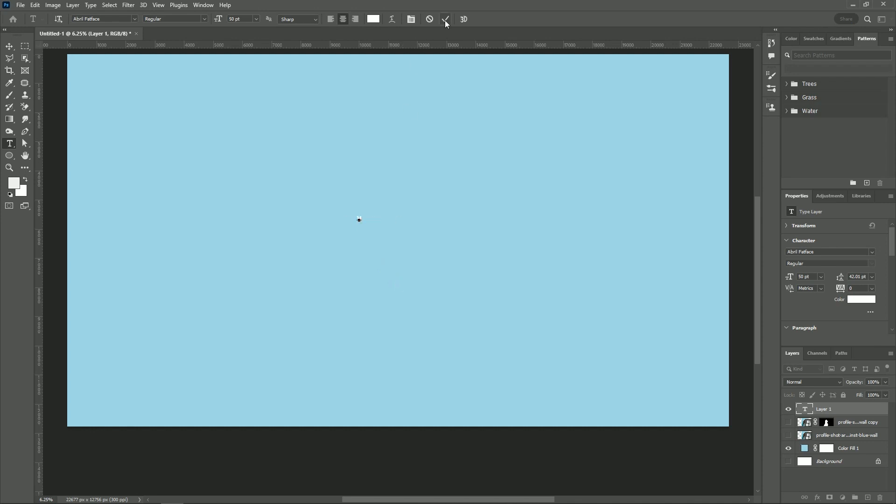
{"action": "left_click", "coordinate": [467, 95]}
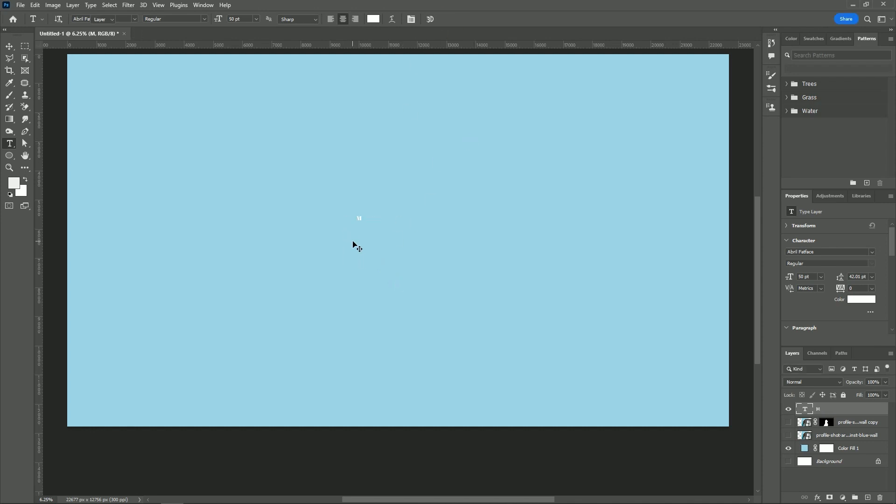
Scale the letter M up proportionally to about 4250%, giving a font size of about 2126 pt
{"action": "key", "text": "v"}
{"action": "left_click_drag", "start_coordinate": [362, 221], "coordinate": [468, 368]}
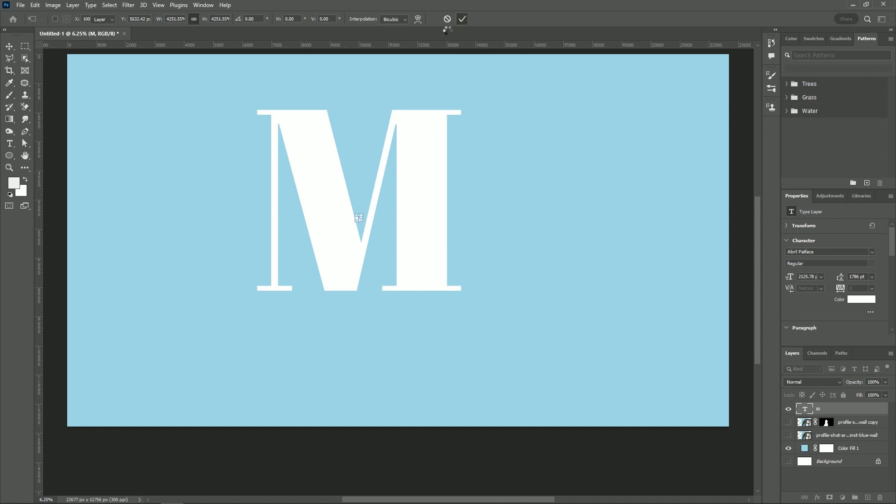
{"action": "left_click", "coordinate": [462, 19]}
Centre the letter M horizontally and vertically on the whole canvas, then clear the canvas selection
{"action": "key", "text": "ctrl+a"}
{"action": "left_click", "coordinate": [273, 20]}
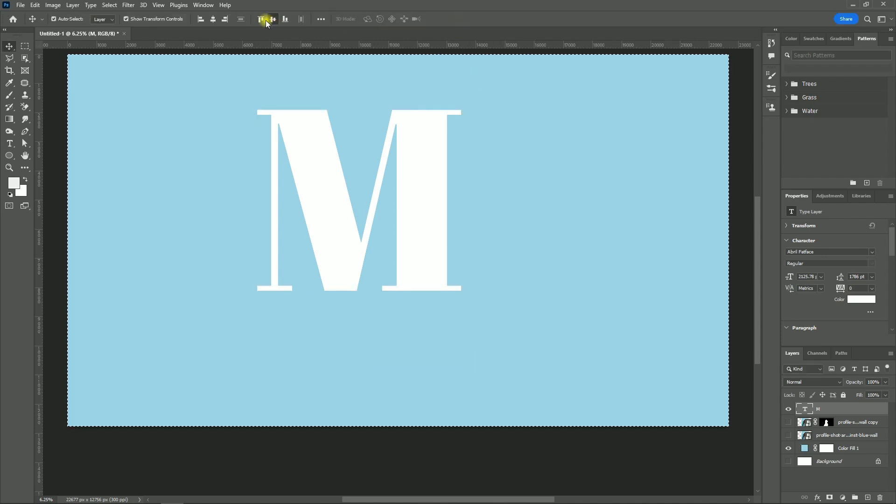
{"action": "left_click", "coordinate": [213, 19]}
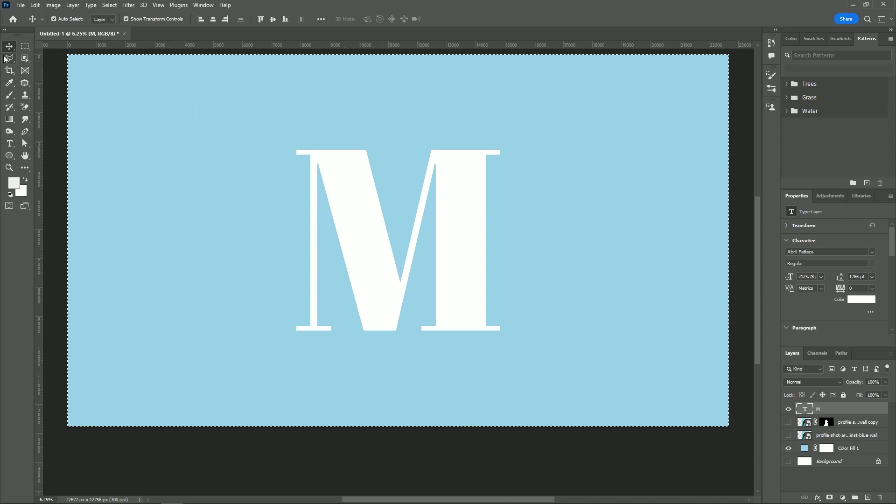
{"action": "key", "text": "ctrl+d"}
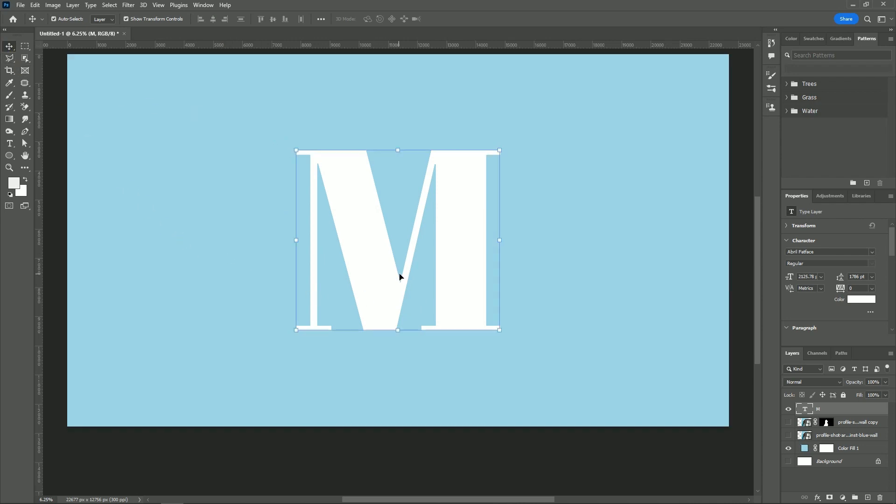
Enlarge the centred letter M proportionally from its centre to about 121.5%
{"action": "key", "text": "ctrl+t"}
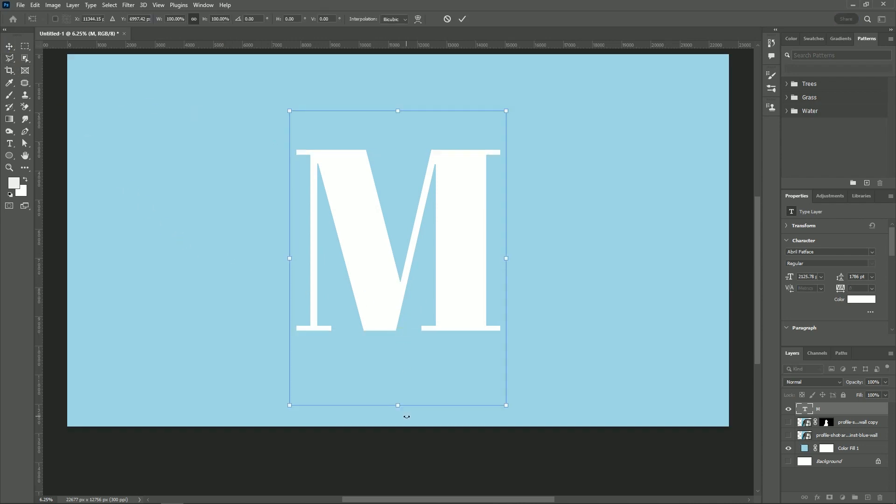
{"action": "left_click_drag", "start_coordinate": [399, 405], "coordinate": [407, 437]}
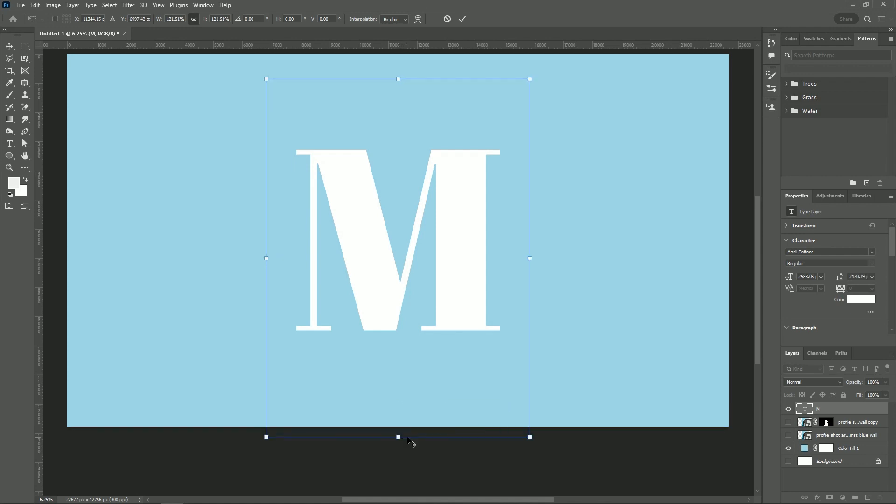
{"action": "left_click", "coordinate": [463, 20]}
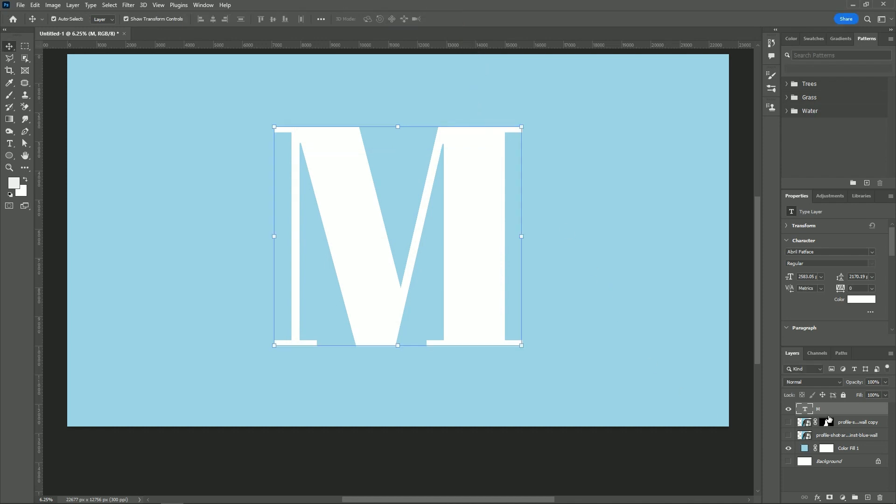
Stack the M layer beneath the re-shown cutout of the woman and move the cutout over the M's right stem
{"action": "left_click_drag", "start_coordinate": [834, 413], "coordinate": [832, 428]}
{"action": "left_click", "coordinate": [788, 409]}
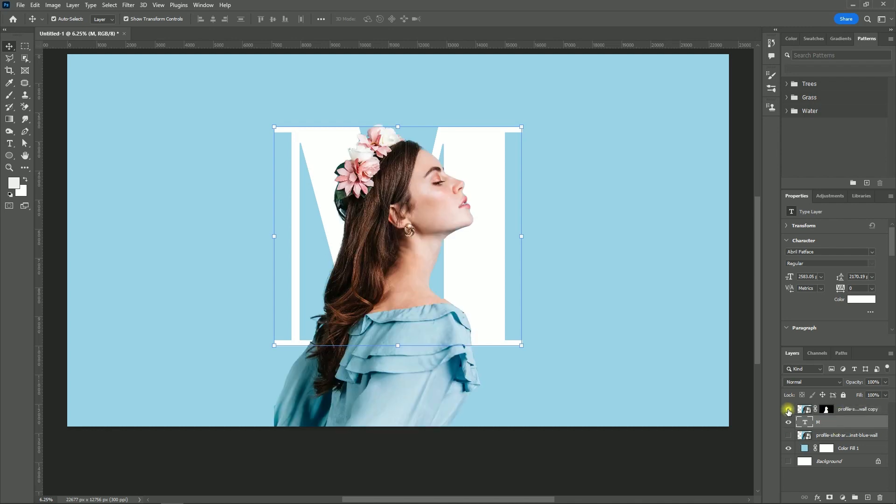
{"action": "left_click_drag", "start_coordinate": [430, 324], "coordinate": [515, 256]}
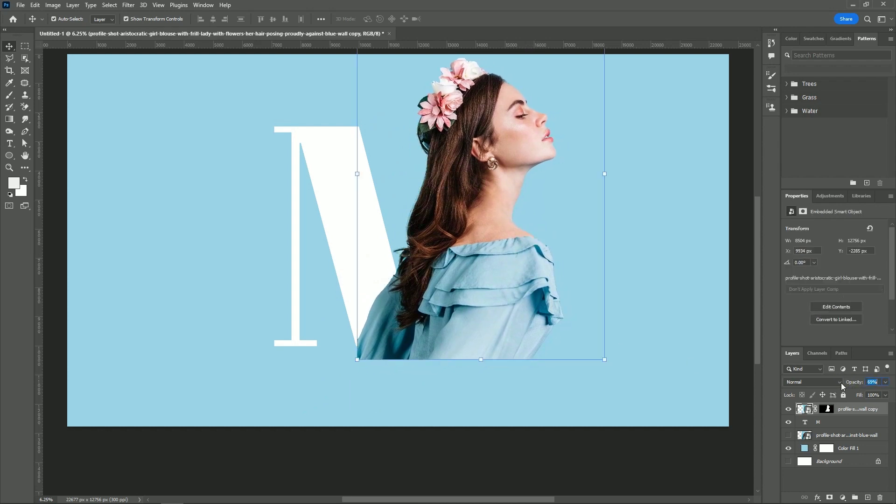
Lower the woman cutout's opacity to 69% and scale it down to about 85.4%, placing her over the M's right stem
{"action": "left_click_drag", "start_coordinate": [849, 382], "coordinate": [770, 370]}
{"action": "left_click_drag", "start_coordinate": [514, 286], "coordinate": [507, 286]}
{"action": "left_click", "coordinate": [350, 174]}
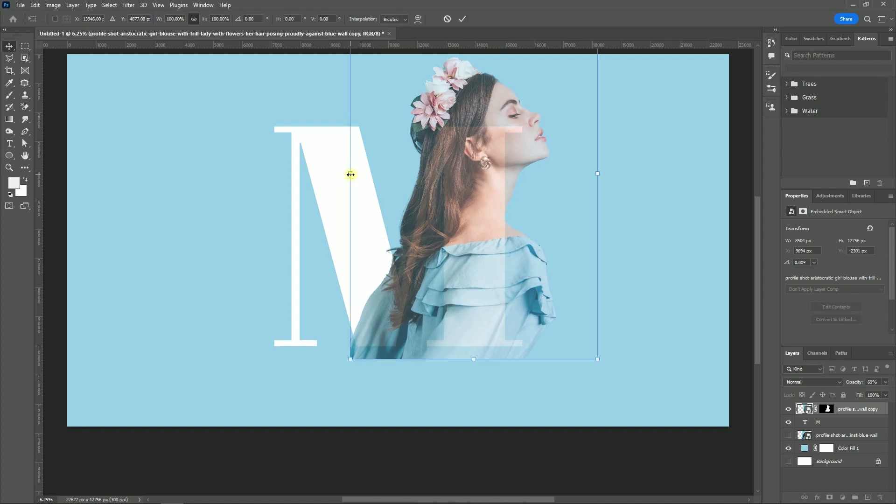
{"action": "left_click_drag", "start_coordinate": [351, 174], "coordinate": [382, 172]}
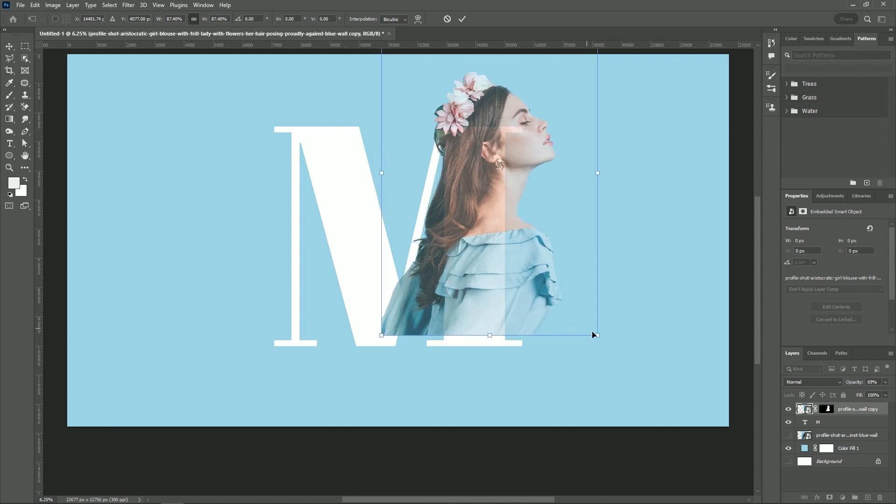
{"action": "left_click_drag", "start_coordinate": [598, 338], "coordinate": [586, 334]}
{"action": "left_click_drag", "start_coordinate": [482, 279], "coordinate": [469, 282]}
Fine-tune the cutout's scale to about 88.5% so her hair and neck cover the M's right stem, and apply the transform
{"action": "scroll", "coordinate": [419, 183], "scroll_direction": "up", "scroll_amount": 5}
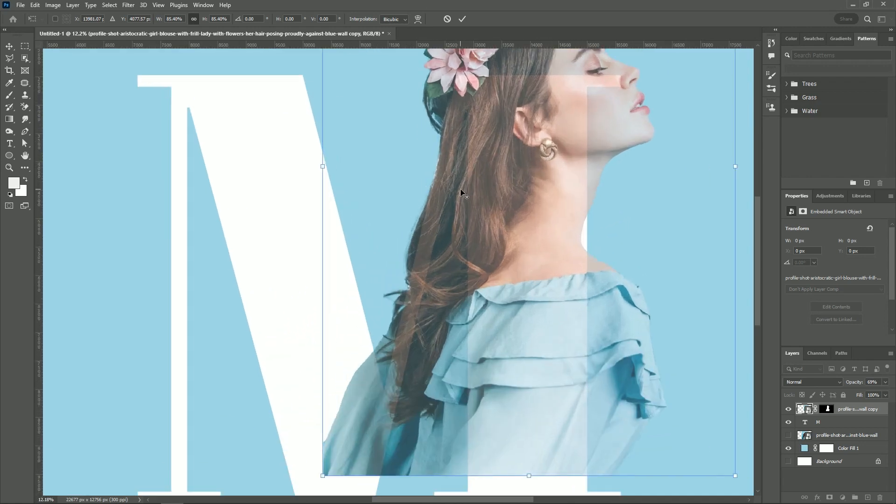
{"action": "left_click_drag", "start_coordinate": [505, 276], "coordinate": [386, 305]}
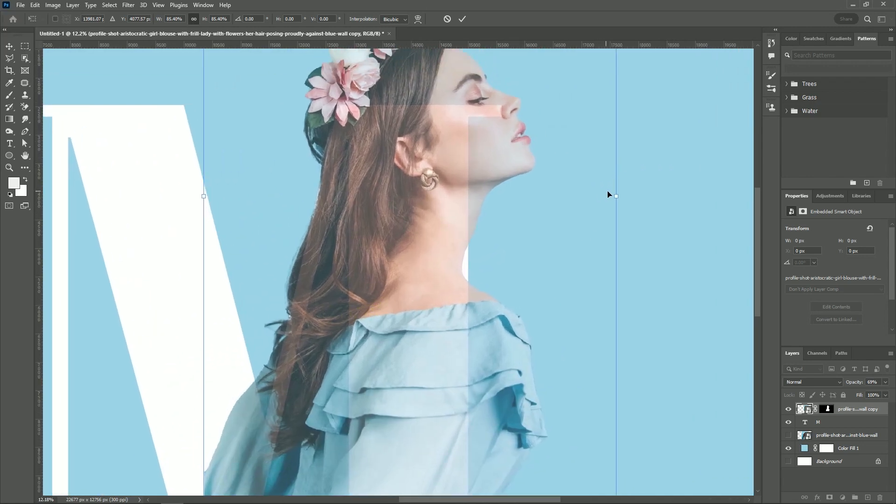
{"action": "left_click_drag", "start_coordinate": [615, 196], "coordinate": [625, 195]}
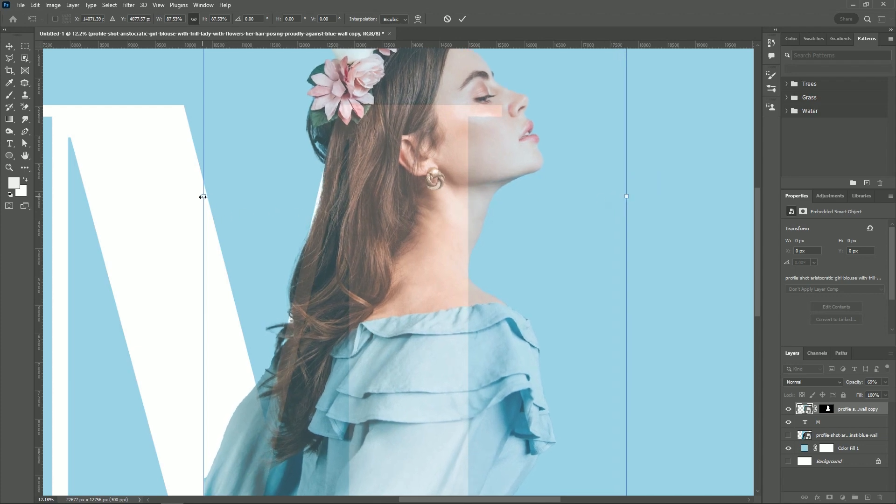
{"action": "left_click_drag", "start_coordinate": [201, 197], "coordinate": [199, 196]}
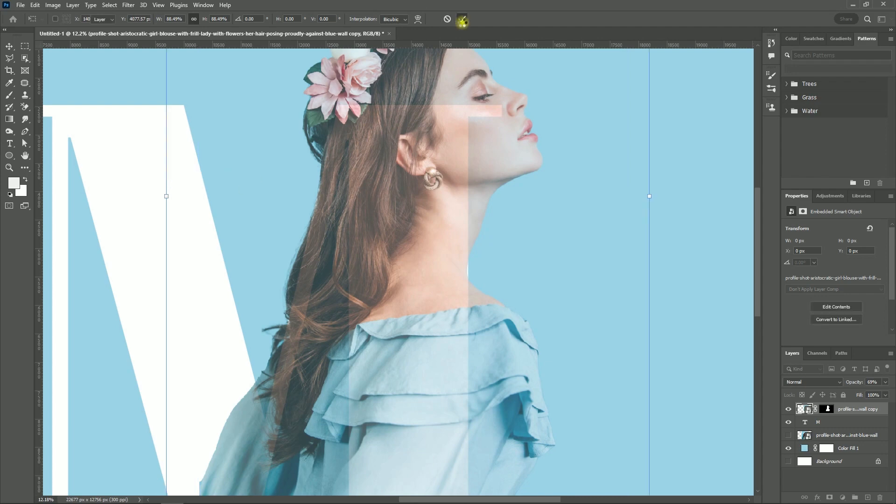
{"action": "left_click", "coordinate": [462, 21]}
Set the woman cutout's opacity back to 100% and return the M layer beneath it after trying the M in front
{"action": "key", "text": "ctrl+0"}
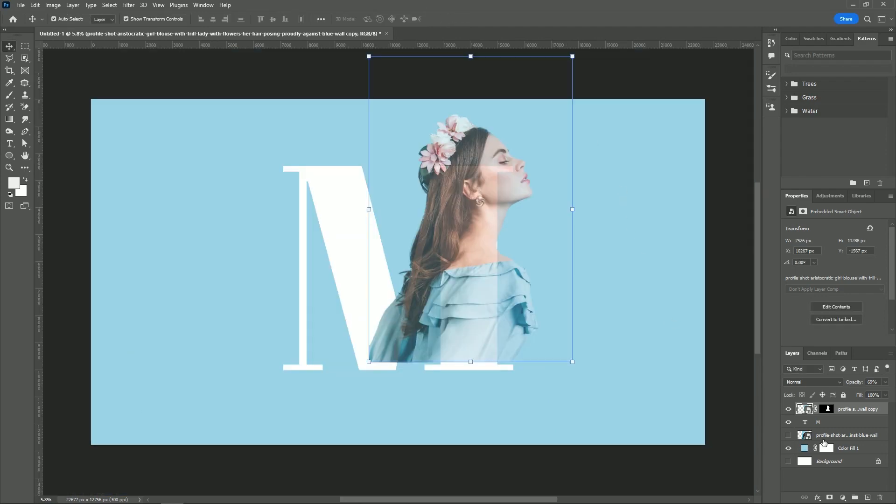
{"action": "left_click_drag", "start_coordinate": [847, 416], "coordinate": [849, 428]}
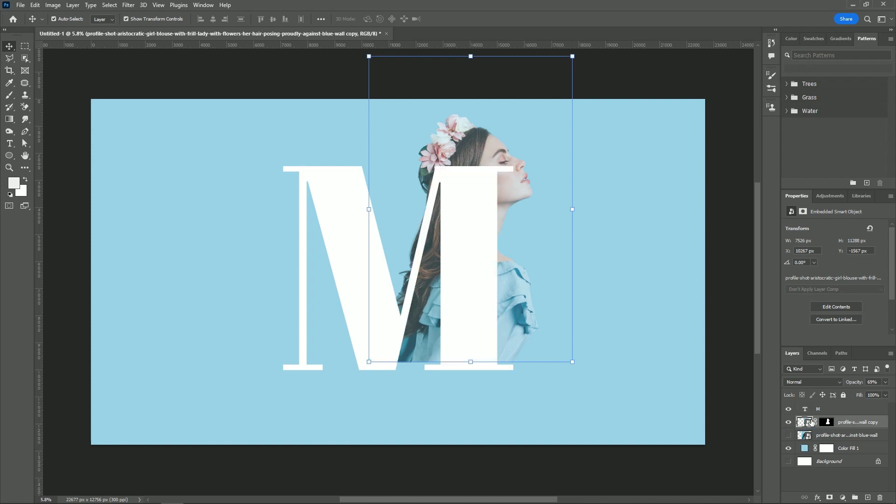
{"action": "left_click_drag", "start_coordinate": [856, 384], "coordinate": [881, 391]}
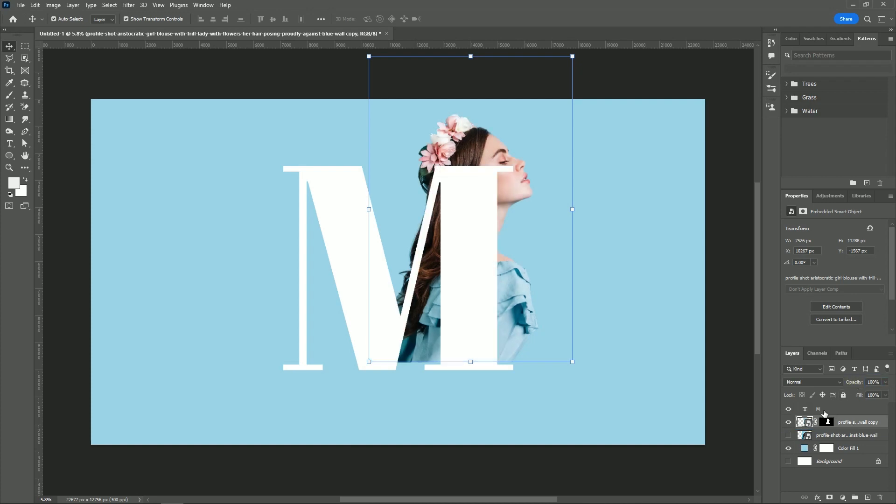
{"action": "left_click_drag", "start_coordinate": [824, 413], "coordinate": [834, 428]}
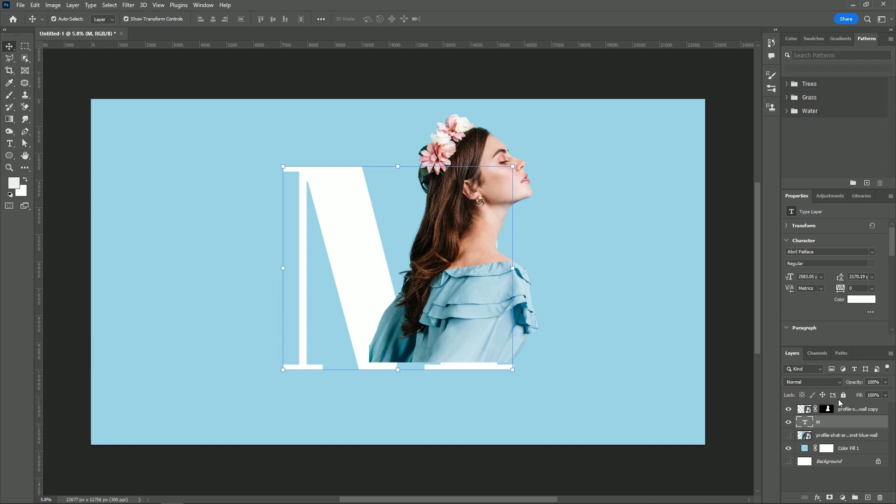
Recolour the M to the darker blue #5698b5 sampled from the woman's dress
{"action": "left_click", "coordinate": [858, 302]}
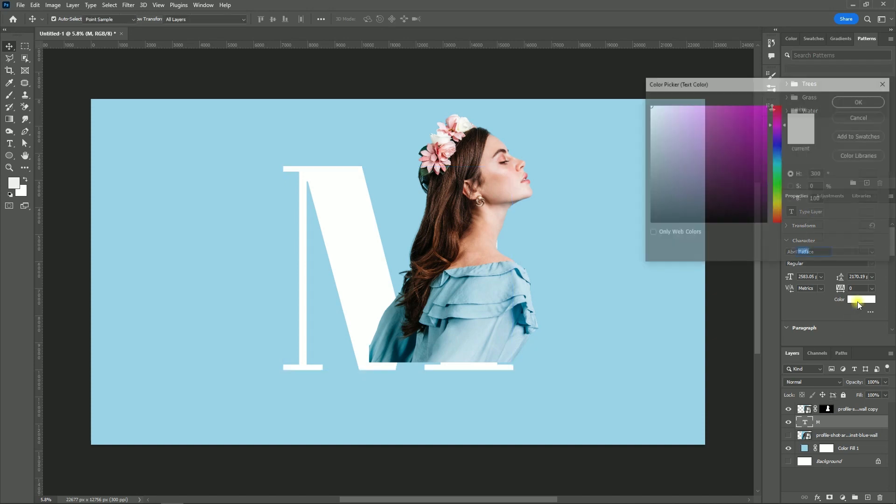
{"action": "left_click", "coordinate": [395, 334]}
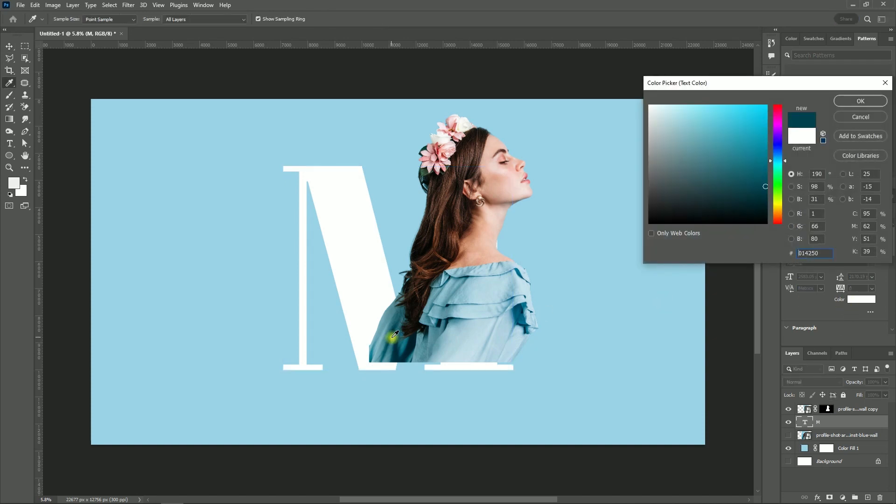
{"action": "left_click", "coordinate": [391, 334]}
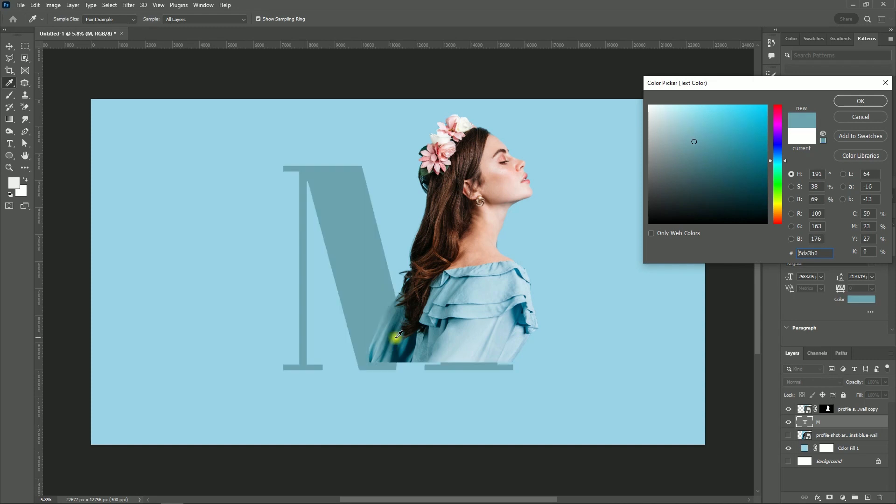
{"action": "left_click", "coordinate": [447, 339]}
{"action": "left_click", "coordinate": [453, 341]}
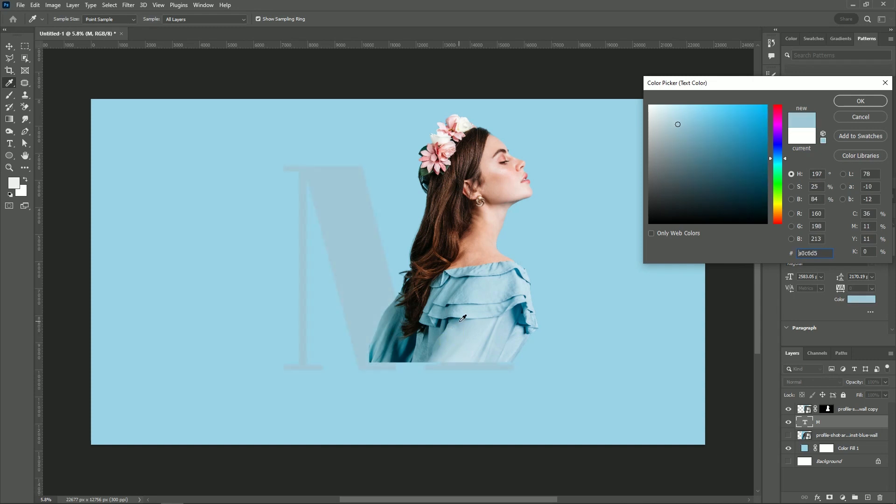
{"action": "left_click", "coordinate": [468, 308]}
{"action": "left_click", "coordinate": [477, 292]}
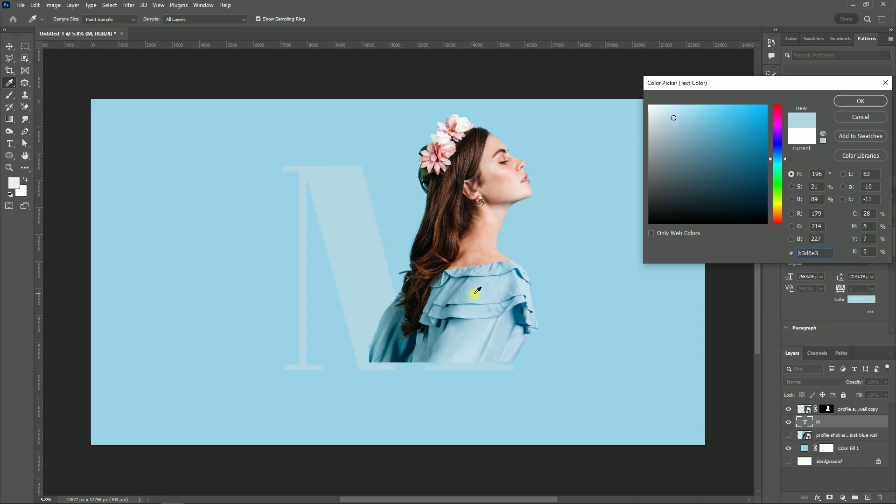
{"action": "left_click", "coordinate": [501, 297]}
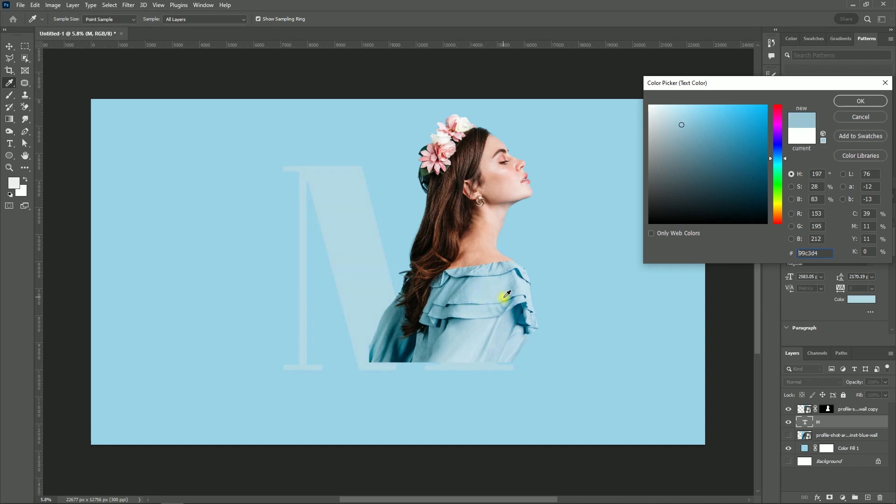
{"action": "left_click", "coordinate": [511, 295]}
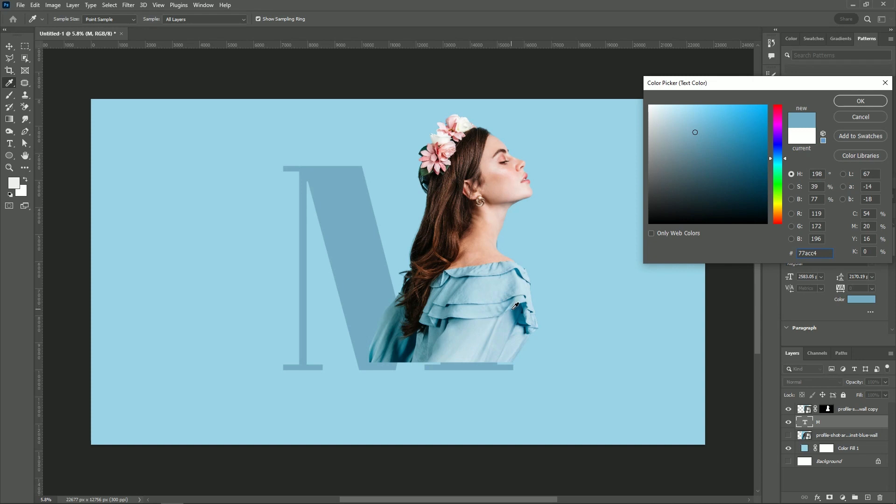
{"action": "left_click", "coordinate": [514, 306]}
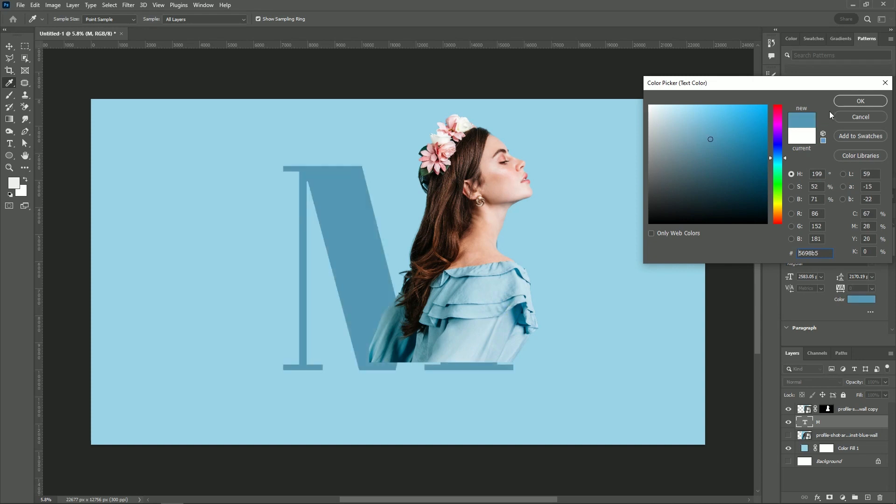
{"action": "left_click", "coordinate": [860, 100]}
{"action": "key", "text": "v"}
Try a duplicate of the M layer at 0% fill with a white, centred 60 px stroke
{"action": "left_click_drag", "start_coordinate": [849, 422], "coordinate": [867, 496]}
{"action": "left_click_drag", "start_coordinate": [840, 426], "coordinate": [698, 401]}
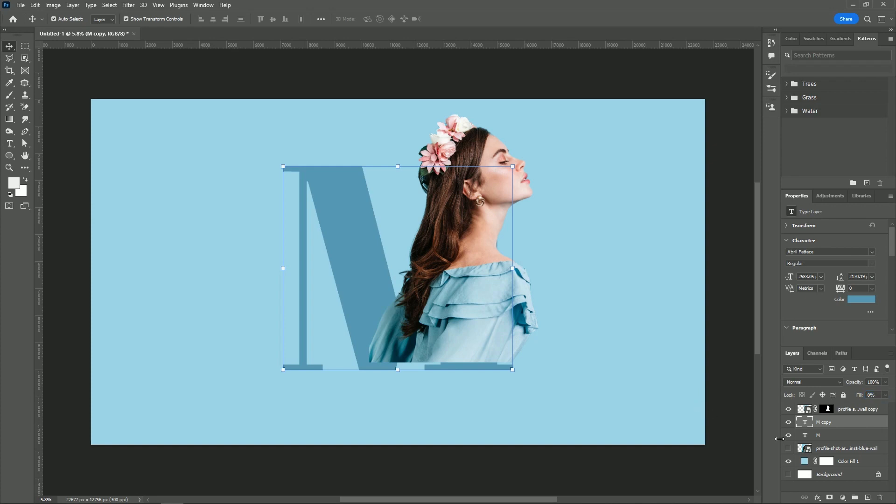
{"action": "left_click", "coordinate": [818, 499]}
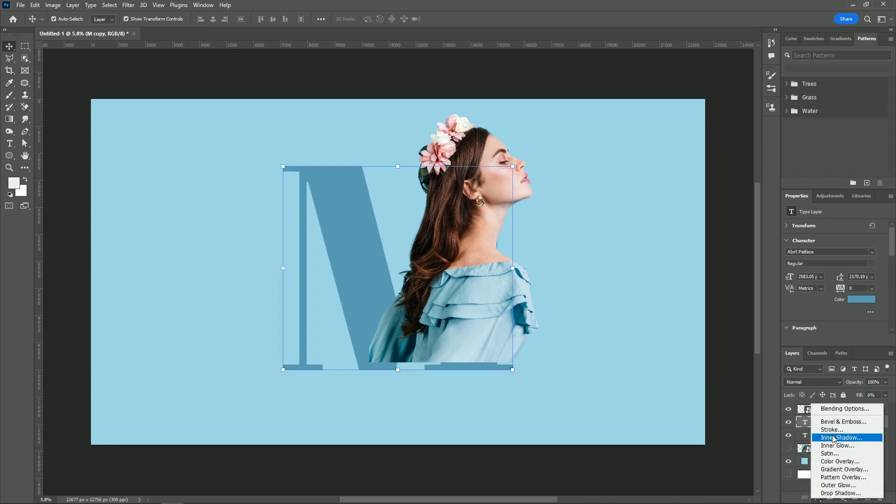
{"action": "left_click", "coordinate": [834, 431]}
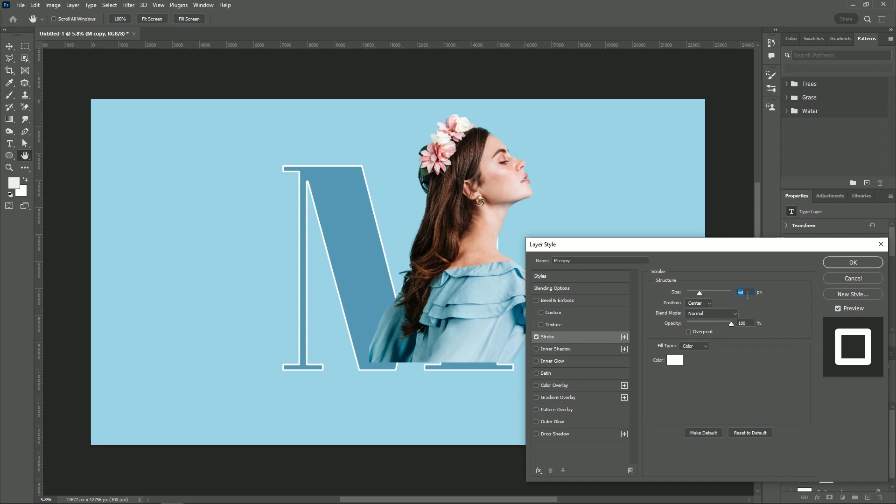
{"action": "left_click", "coordinate": [845, 262]}
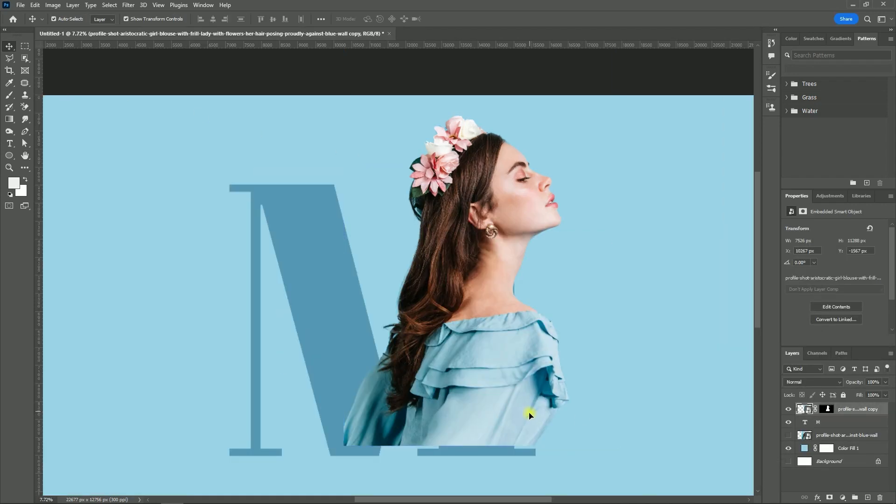
Align the woman cutout's lower edge with the M's baseline and shift it horizontally to X 10285 px
{"action": "left_click_drag", "start_coordinate": [529, 414], "coordinate": [528, 419]}
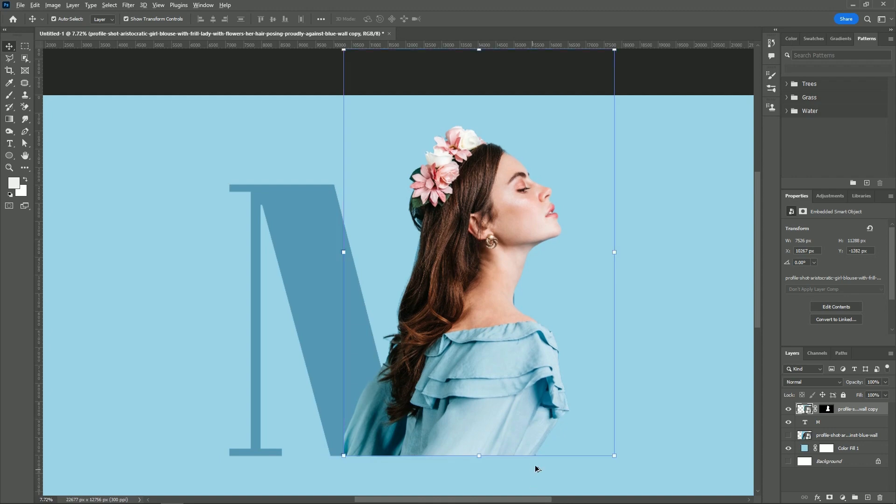
{"action": "scroll", "coordinate": [534, 462], "scroll_direction": "up", "scroll_amount": 3}
{"action": "scroll", "coordinate": [532, 448], "scroll_direction": "up", "scroll_amount": 2}
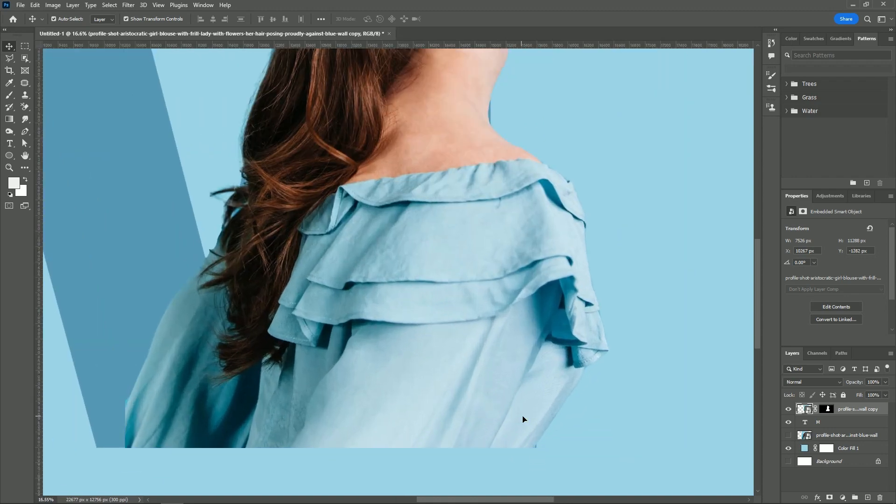
{"action": "left_click_drag", "start_coordinate": [522, 419], "coordinate": [524, 416]}
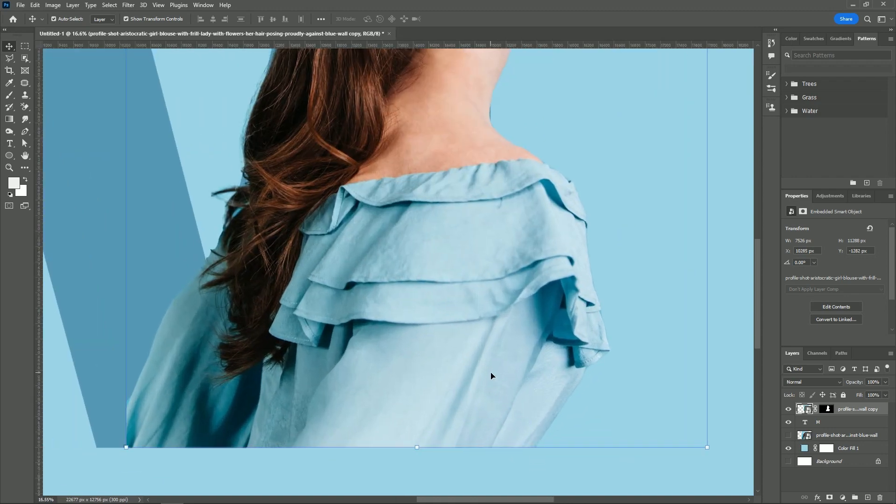
{"action": "scroll", "coordinate": [490, 388], "scroll_direction": "down", "scroll_amount": 5}
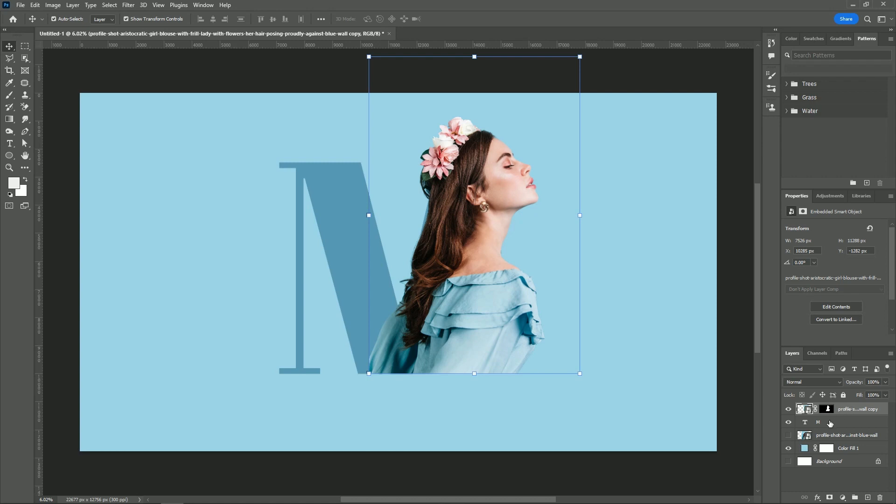
Duplicate the woman cutout, hide the original, and replace the duplicate's mask with a selection of her outline
{"action": "left_click_drag", "start_coordinate": [827, 413], "coordinate": [867, 497]}
{"action": "left_click", "coordinate": [789, 422]}
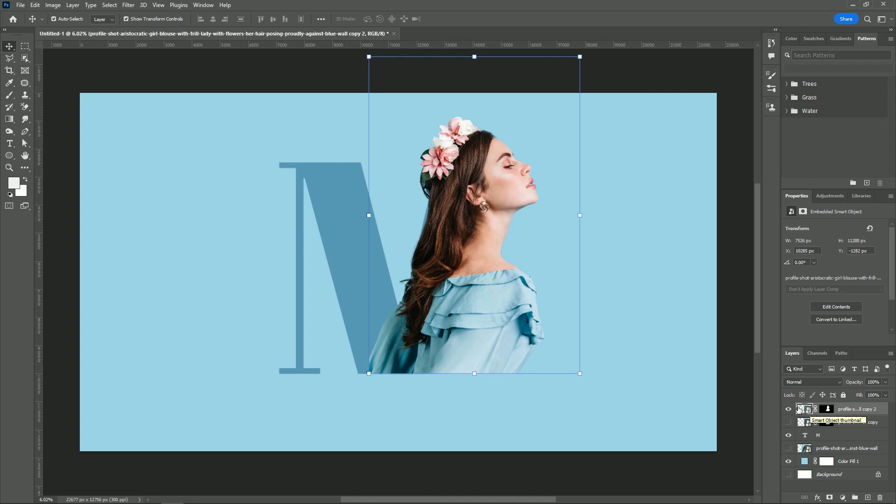
{"action": "left_click", "coordinate": [826, 411], "text": "ctrl"}
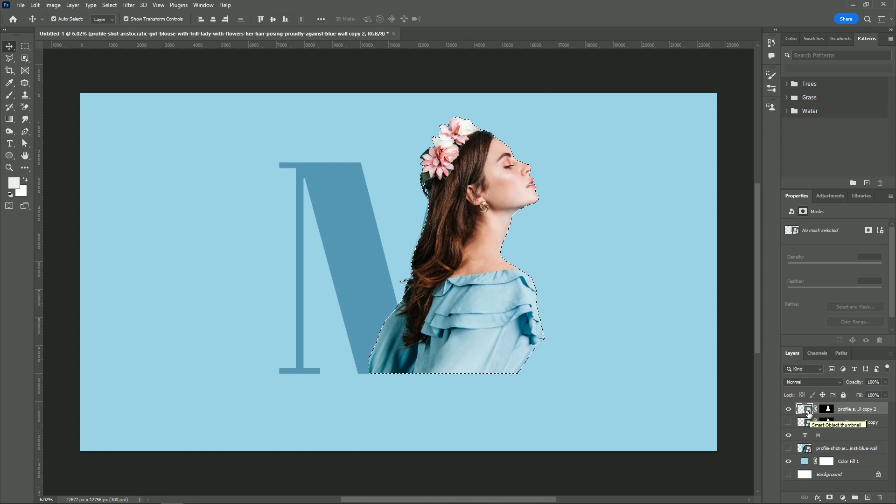
{"action": "left_click_drag", "start_coordinate": [826, 413], "coordinate": [879, 497]}
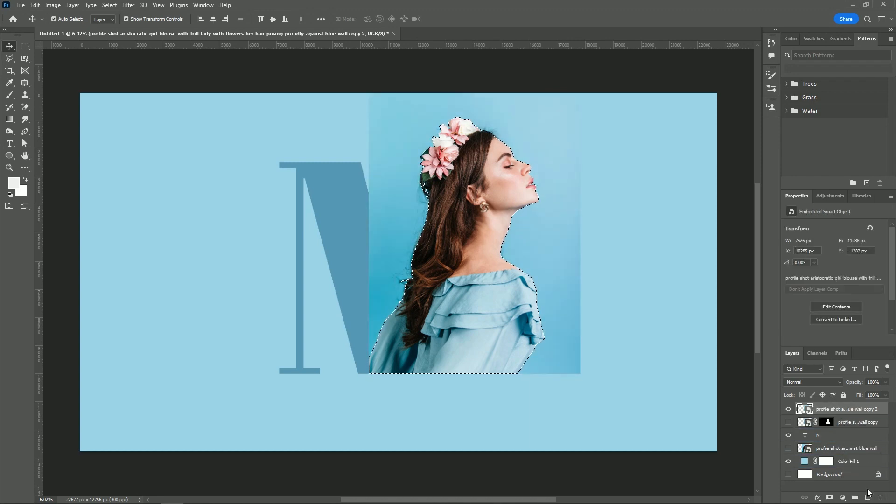
Invert the selection and try to delete the photo background around the woman
{"action": "key", "text": "ctrl+shift+i"}
{"action": "key", "text": "Delete"}
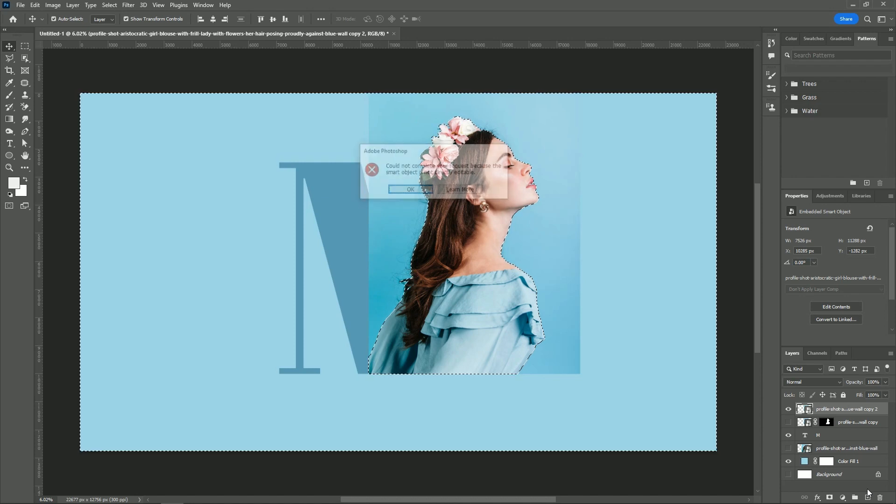
{"action": "key", "text": "Return"}
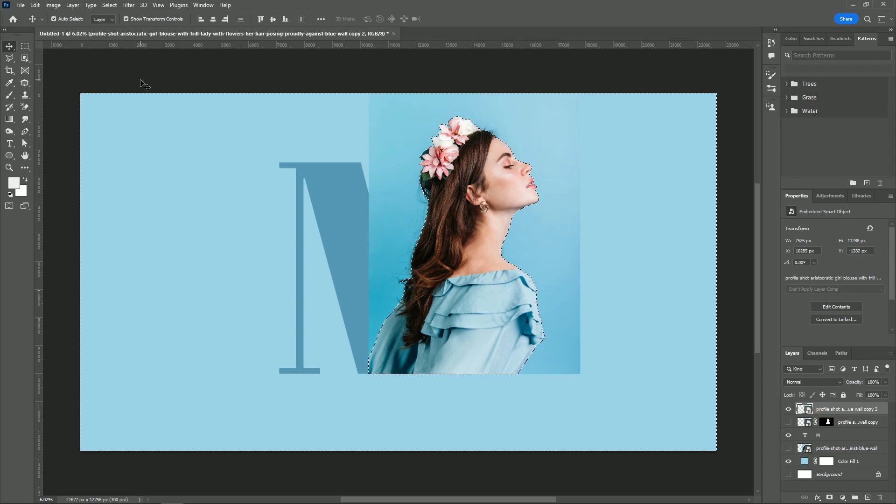
Switch to the regular Eraser tool and rasterize the duplicated smart object
{"action": "left_click", "coordinate": [26, 107]}
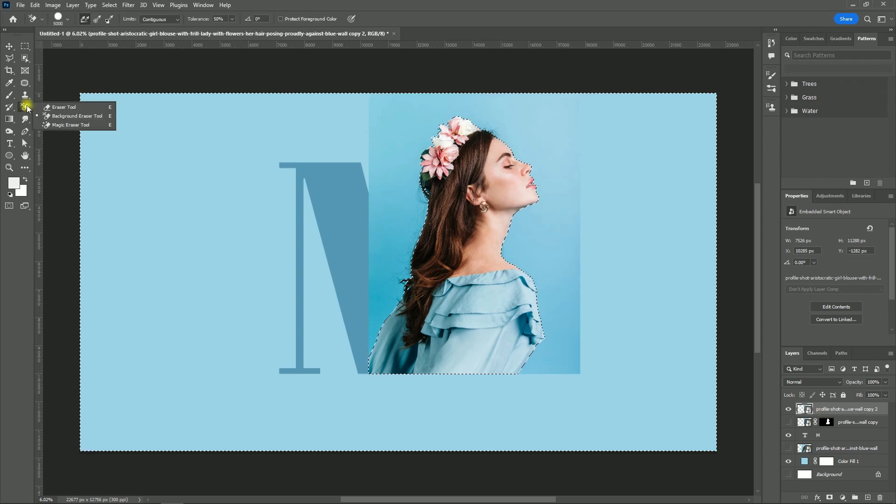
{"action": "left_click", "coordinate": [56, 107]}
{"action": "left_click", "coordinate": [358, 158]}
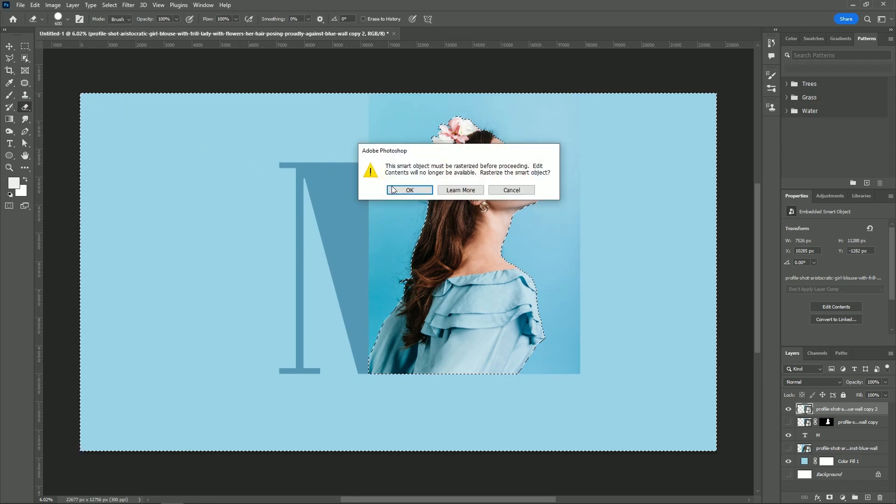
{"action": "left_click", "coordinate": [399, 190]}
Erase the entire photo background around the woman with an enlarged eraser brush, and deselect
{"action": "left_click", "coordinate": [384, 169]}
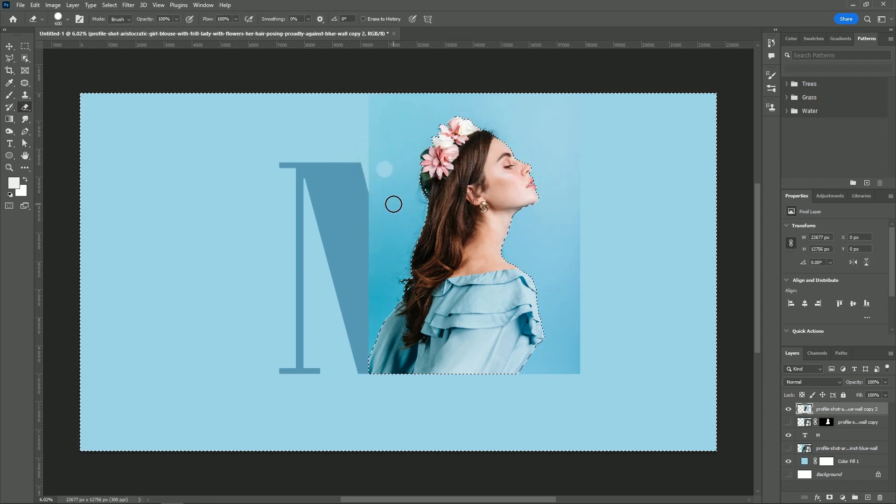
{"action": "key", "text": "]"}
{"action": "key", "text": "]"}
{"action": "key", "text": "]"}
{"action": "key", "text": "]"}
{"action": "key", "text": "]"}
{"action": "key", "text": "]"}
{"action": "key", "text": "]"}
{"action": "mouse_move", "coordinate": [374, 161]}
{"action": "left_mouse_down"}
{"action": "mouse_move", "coordinate": [384, 148]}
{"action": "mouse_move", "coordinate": [362, 388]}
{"action": "mouse_move", "coordinate": [422, 177]}
{"action": "mouse_move", "coordinate": [451, 140]}
{"action": "mouse_move", "coordinate": [551, 254]}
{"action": "mouse_move", "coordinate": [558, 341]}
{"action": "left_mouse_up"}
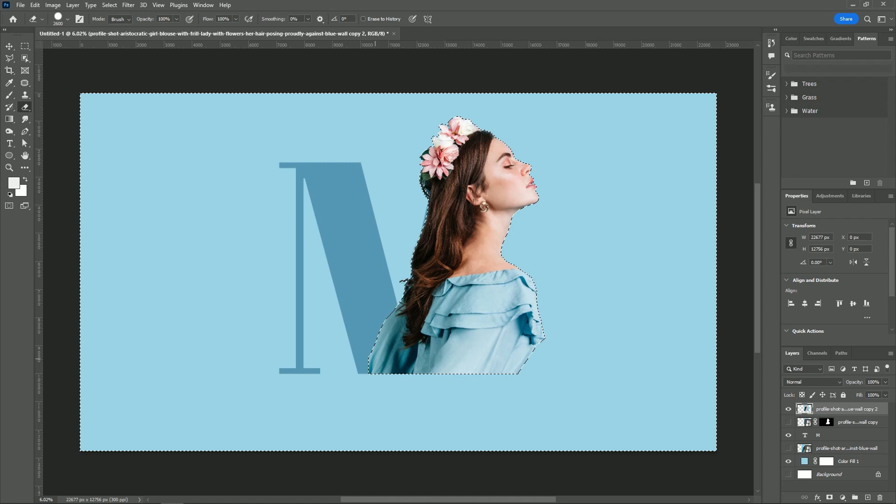
{"action": "key", "text": "ctrl+d"}
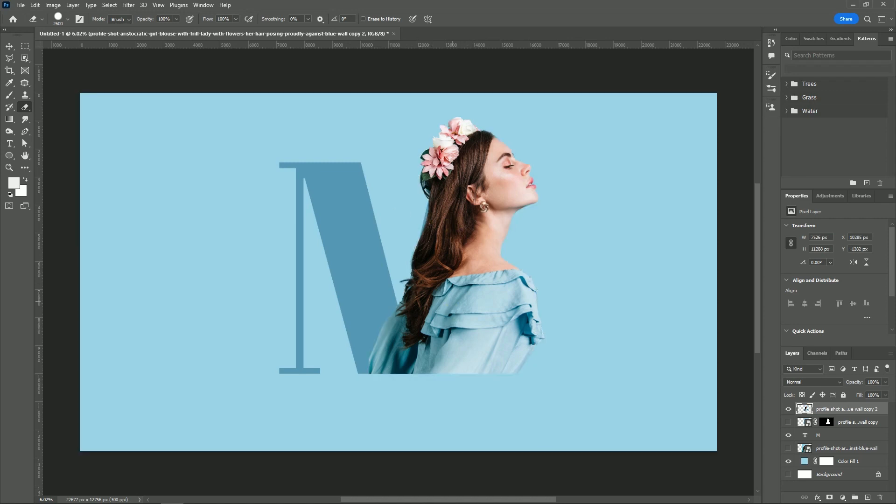
{"action": "key", "text": "v"}
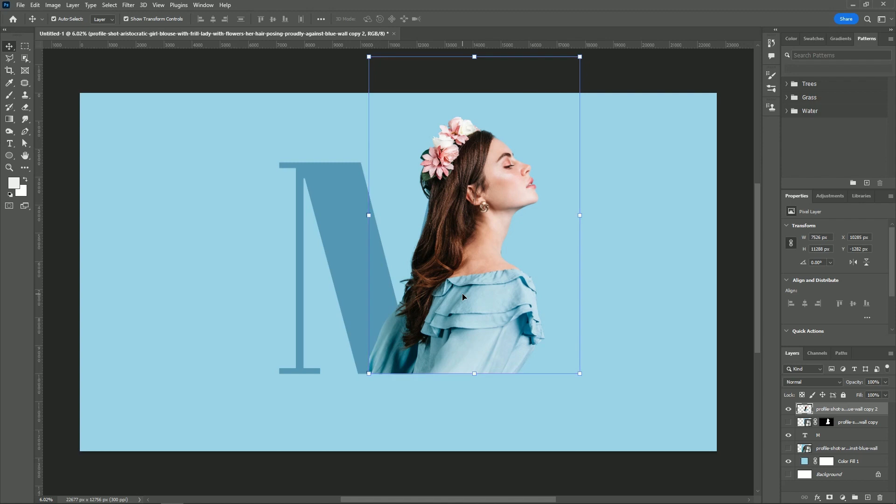
Load the M's outline as a selection and mask the rasterized woman layer to that shape
{"action": "left_click", "coordinate": [634, 297]}
{"action": "key", "text": "ctrl+0"}
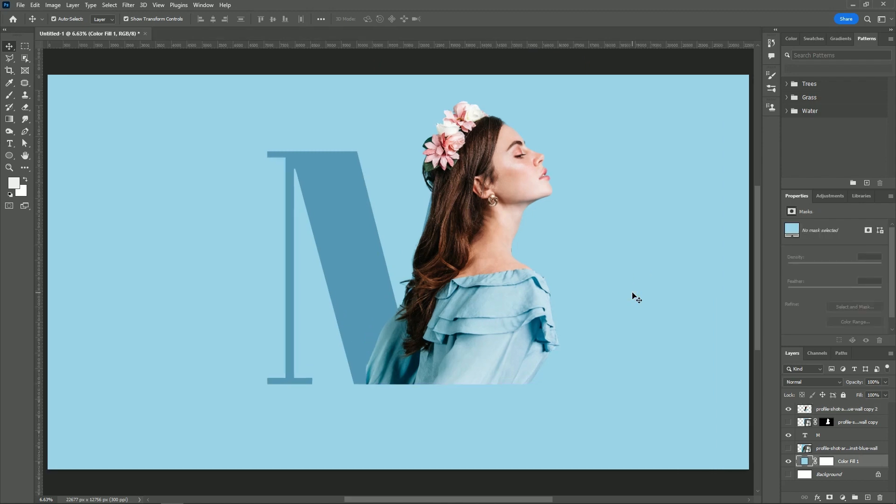
{"action": "left_click", "coordinate": [828, 412]}
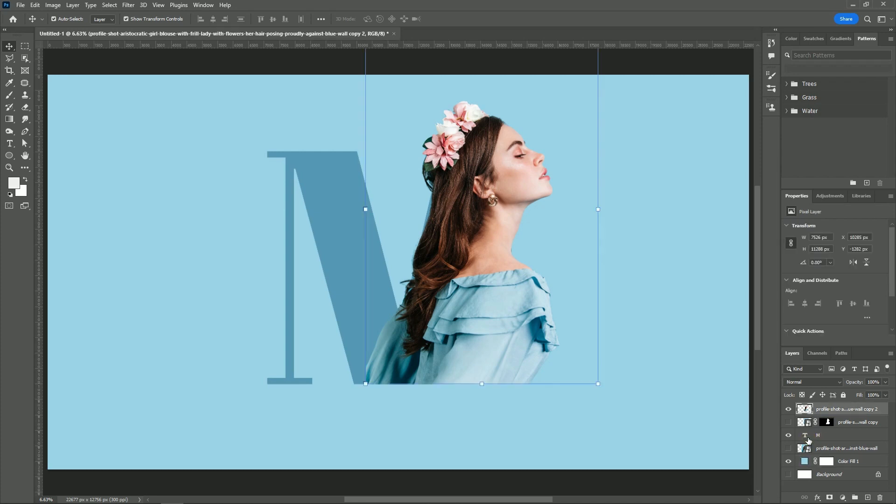
{"action": "left_click", "coordinate": [805, 436], "text": "ctrl"}
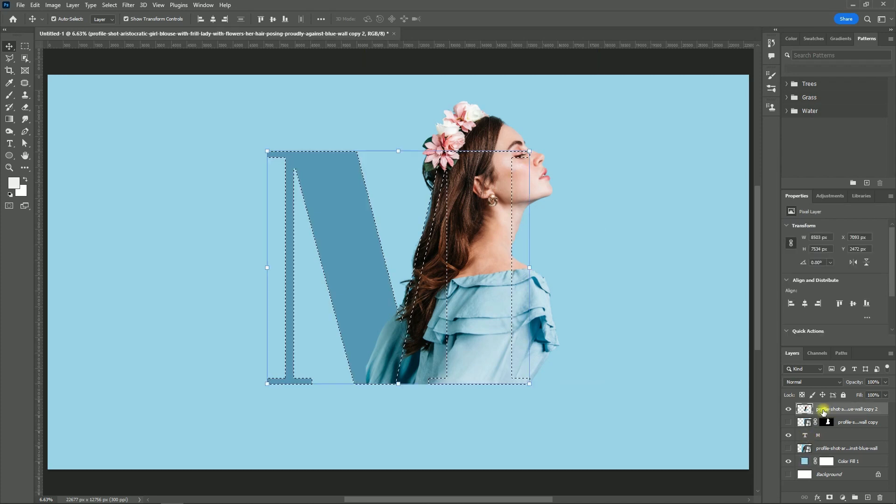
{"action": "left_click", "coordinate": [830, 497]}
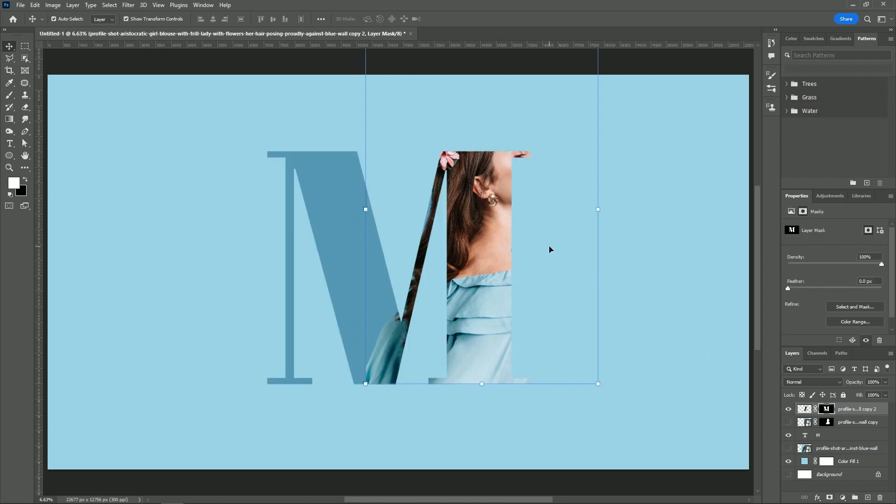
Load the hidden cutout's mask as a selection of the woman's silhouette while keeping the M-masked layer active
{"action": "left_click", "coordinate": [804, 411]}
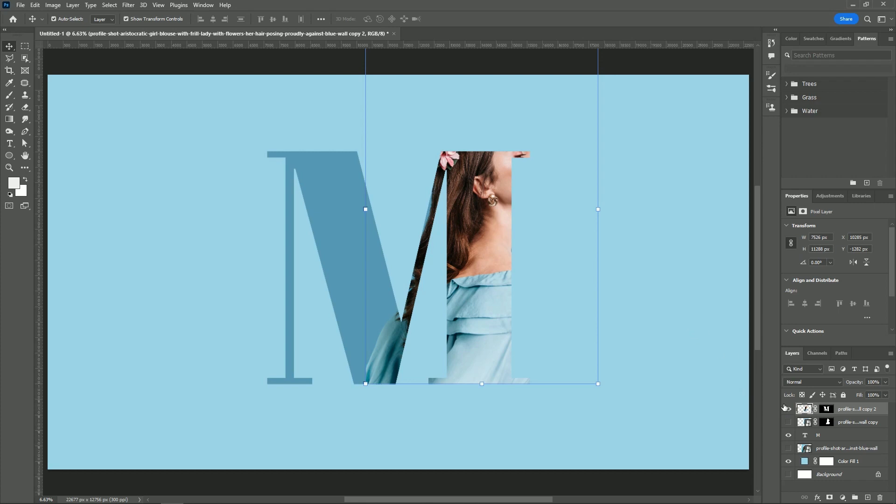
{"action": "left_click", "coordinate": [829, 422], "text": "ctrl"}
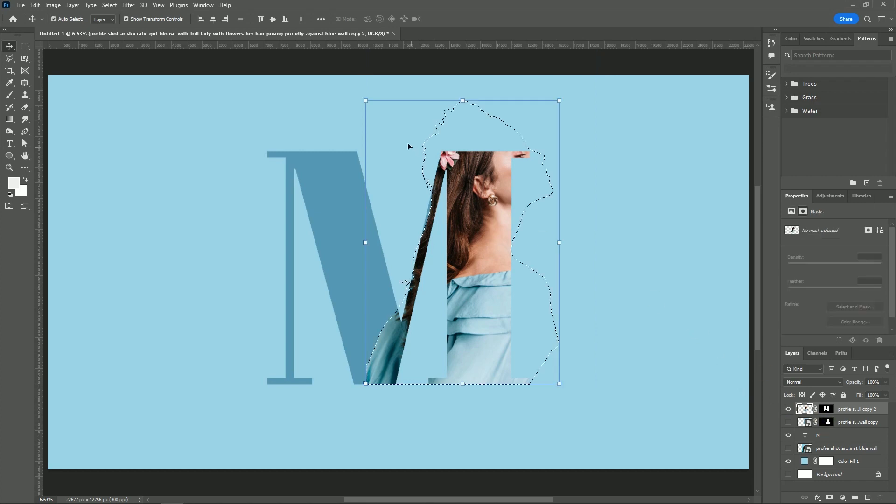
{"action": "scroll", "coordinate": [442, 155], "scroll_direction": "up", "scroll_amount": 1}
{"action": "scroll", "coordinate": [442, 155], "scroll_direction": "up", "scroll_amount": 1}
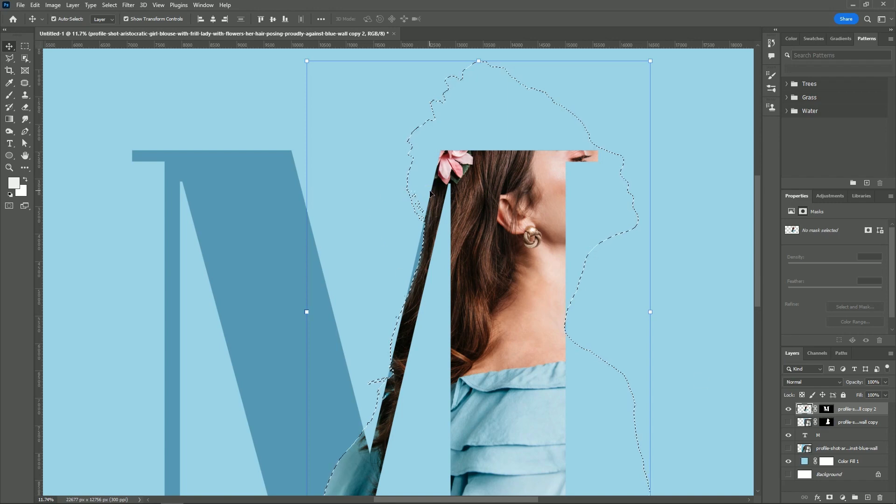
Try brushing inside the silhouette selection beside the flowers, and undo the stroke
{"action": "key", "text": "b"}
{"action": "mouse_move", "coordinate": [425, 194]}
{"action": "left_mouse_down"}
{"action": "mouse_move", "coordinate": [418, 179]}
{"action": "mouse_move", "coordinate": [416, 212]}
{"action": "mouse_move", "coordinate": [417, 167]}
{"action": "left_mouse_up"}
{"action": "key", "text": "ctrl+z"}
{"action": "key", "text": "x"}
{"action": "key", "text": "ctrl+z"}
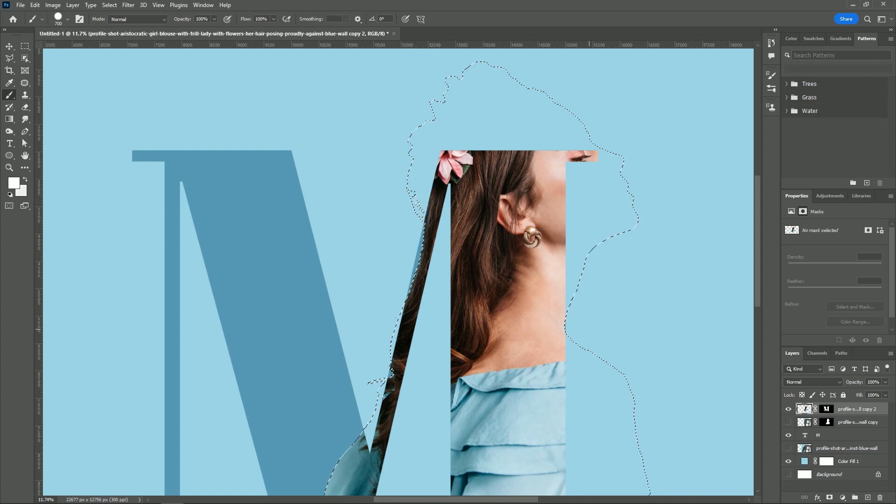
Paint white on the top woman layer's mask within the silhouette selection to reveal her flowers, head, neck and shoulder beyond the M
{"action": "left_click", "coordinate": [826, 409]}
{"action": "mouse_move", "coordinate": [414, 186]}
{"action": "left_mouse_down"}
{"action": "mouse_move", "coordinate": [422, 226]}
{"action": "mouse_move", "coordinate": [414, 128]}
{"action": "mouse_move", "coordinate": [435, 106]}
{"action": "left_mouse_up"}
{"action": "key", "text": "ctrl+z"}
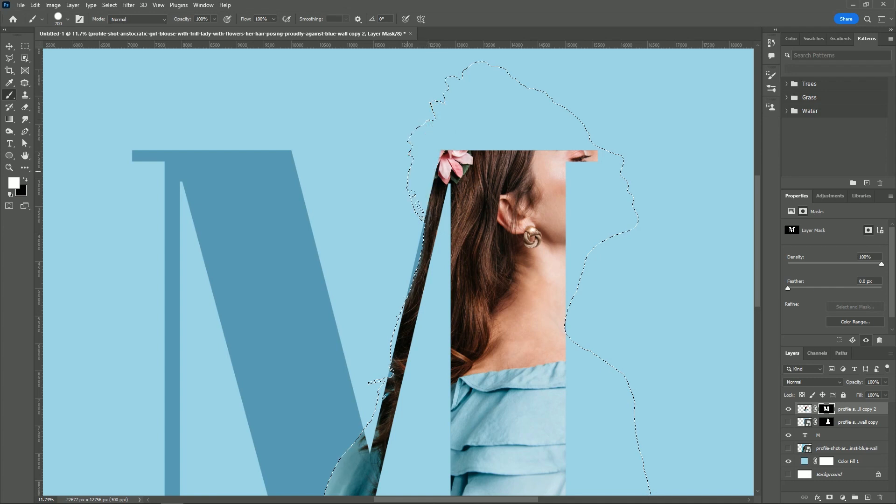
{"action": "left_click_drag", "start_coordinate": [416, 227], "coordinate": [401, 129]}
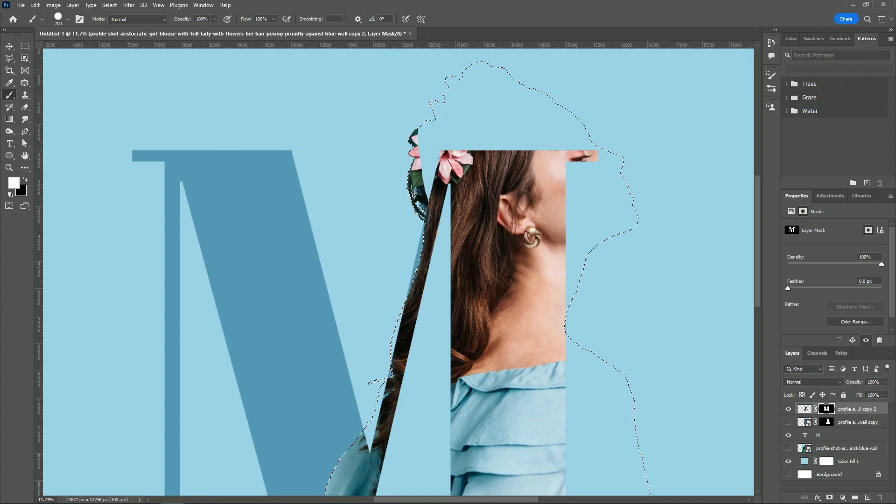
{"action": "mouse_move", "coordinate": [410, 198]}
{"action": "left_mouse_down"}
{"action": "mouse_move", "coordinate": [433, 115]}
{"action": "mouse_move", "coordinate": [506, 142]}
{"action": "mouse_move", "coordinate": [464, 154]}
{"action": "left_mouse_up"}
{"action": "left_click_drag", "start_coordinate": [517, 188], "coordinate": [430, 237]}
{"action": "mouse_move", "coordinate": [416, 200]}
{"action": "left_mouse_down"}
{"action": "mouse_move", "coordinate": [355, 109]}
{"action": "mouse_move", "coordinate": [396, 164]}
{"action": "mouse_move", "coordinate": [499, 217]}
{"action": "mouse_move", "coordinate": [501, 243]}
{"action": "mouse_move", "coordinate": [519, 224]}
{"action": "mouse_move", "coordinate": [536, 251]}
{"action": "mouse_move", "coordinate": [506, 254]}
{"action": "mouse_move", "coordinate": [552, 269]}
{"action": "mouse_move", "coordinate": [508, 282]}
{"action": "mouse_move", "coordinate": [475, 280]}
{"action": "mouse_move", "coordinate": [488, 297]}
{"action": "left_mouse_up"}
{"action": "left_click_drag", "start_coordinate": [463, 353], "coordinate": [445, 191]}
{"action": "mouse_move", "coordinate": [449, 241]}
{"action": "left_mouse_down"}
{"action": "mouse_move", "coordinate": [537, 288]}
{"action": "mouse_move", "coordinate": [454, 260]}
{"action": "mouse_move", "coordinate": [518, 339]}
{"action": "mouse_move", "coordinate": [525, 376]}
{"action": "left_mouse_up"}
{"action": "left_click_drag", "start_coordinate": [476, 352], "coordinate": [507, 430]}
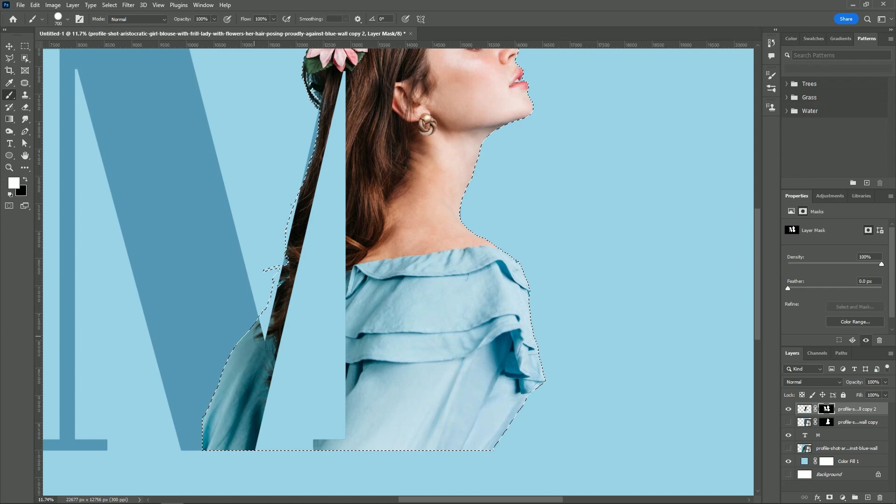
Reveal the loose hair along the back edge of the silhouette on the mask, and clear the selection
{"action": "left_click_drag", "start_coordinate": [255, 336], "coordinate": [279, 205]}
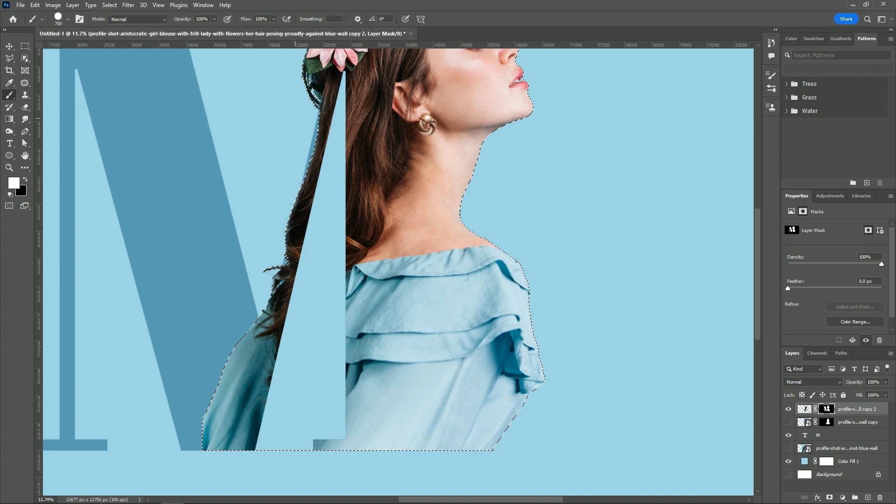
{"action": "left_click_drag", "start_coordinate": [300, 91], "coordinate": [295, 121]}
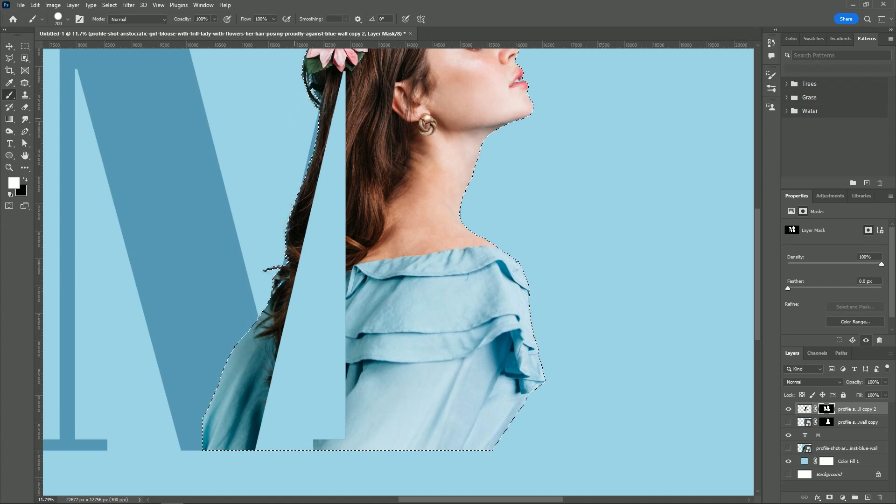
{"action": "key", "text": "ctrl+d"}
{"action": "key", "text": "v"}
{"action": "key", "text": "ctrl+0"}
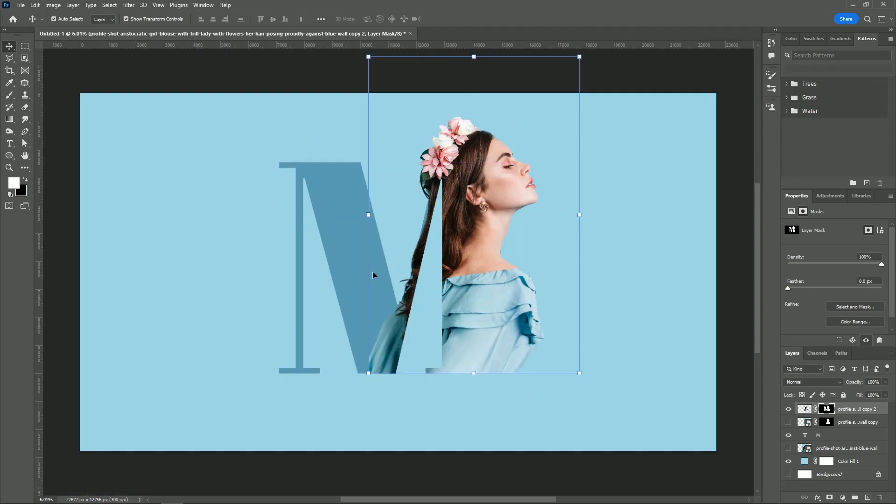
Duplicate the M text layer and set the copy's fill to 0%
{"action": "left_click", "coordinate": [830, 440]}
{"action": "key", "text": "ctrl+j"}
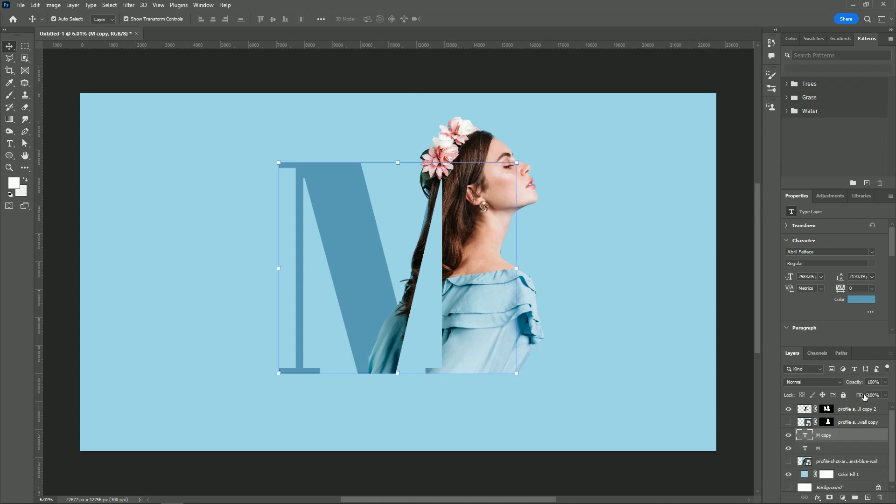
{"action": "left_click_drag", "start_coordinate": [858, 395], "coordinate": [727, 397]}
Add a white 60 px stroke positioned outside to the M copy, and deselect the letter
{"action": "left_click", "coordinate": [817, 498]}
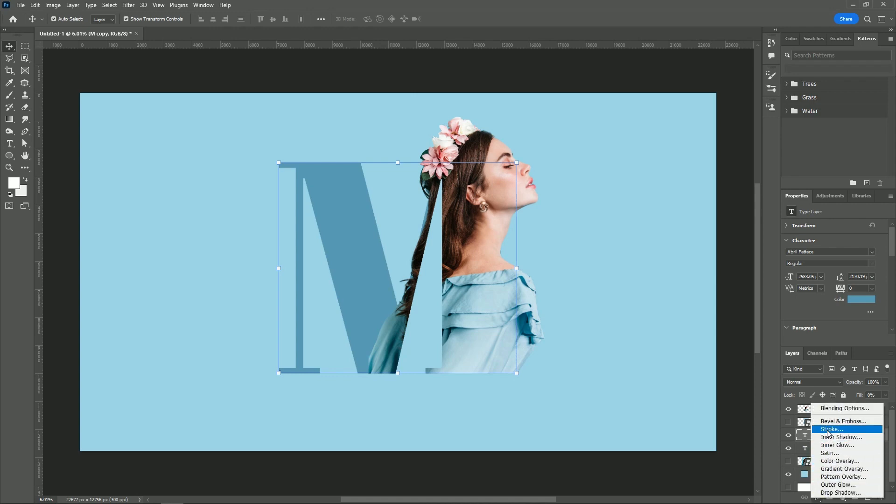
{"action": "left_click", "coordinate": [833, 428]}
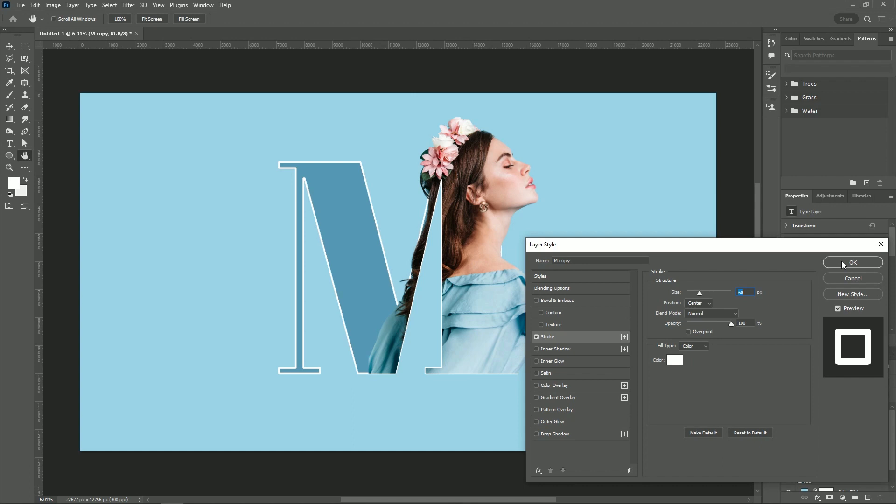
{"action": "left_click_drag", "start_coordinate": [698, 293], "coordinate": [700, 293]}
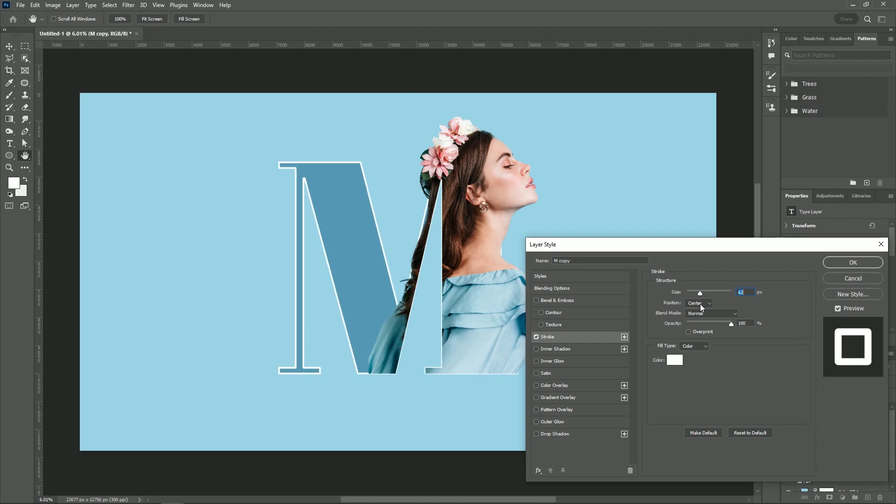
{"action": "left_click", "coordinate": [700, 303]}
{"action": "left_click", "coordinate": [698, 312]}
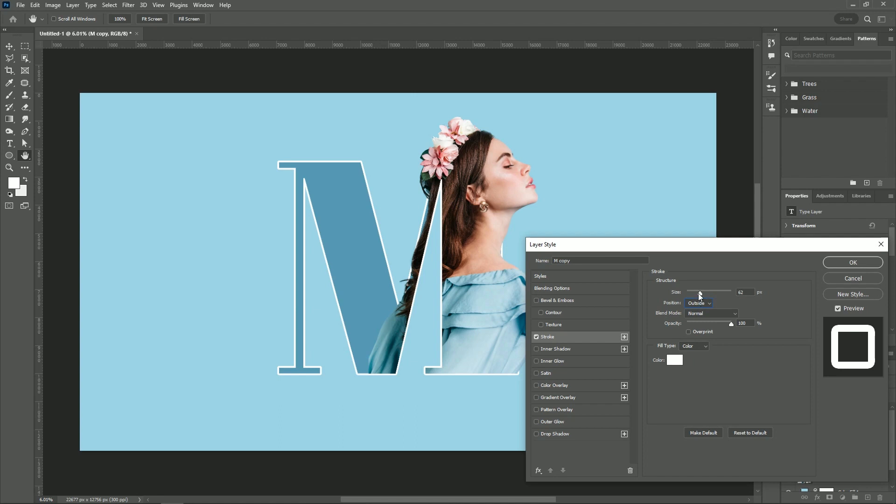
{"action": "double_click", "coordinate": [741, 292]}
{"action": "left_click", "coordinate": [835, 266]}
{"action": "key", "text": "ctrl+plus"}
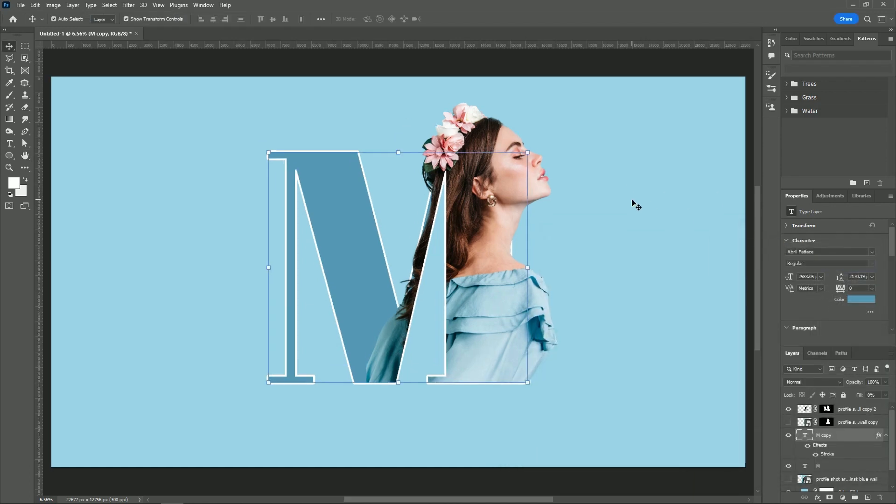
{"action": "left_click", "coordinate": [634, 205]}
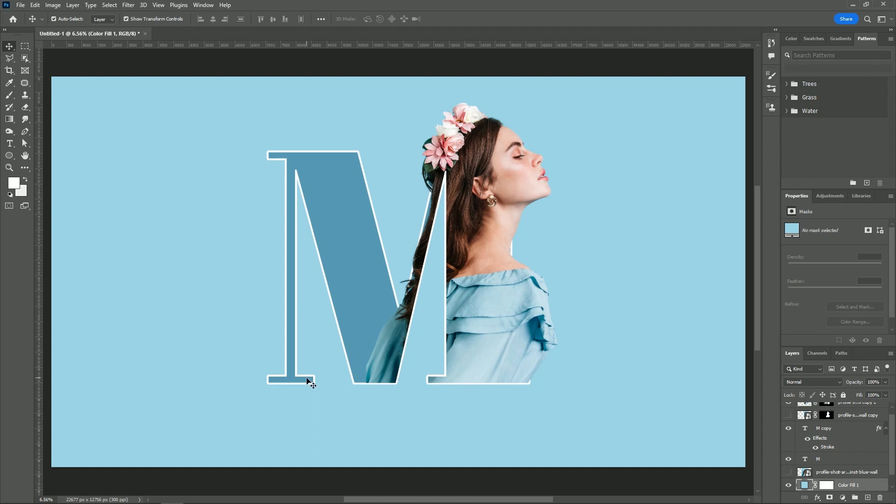
Place a new text line on the empty background below and to the left of the M
{"action": "key", "text": "t"}
{"action": "left_click", "coordinate": [321, 428]}
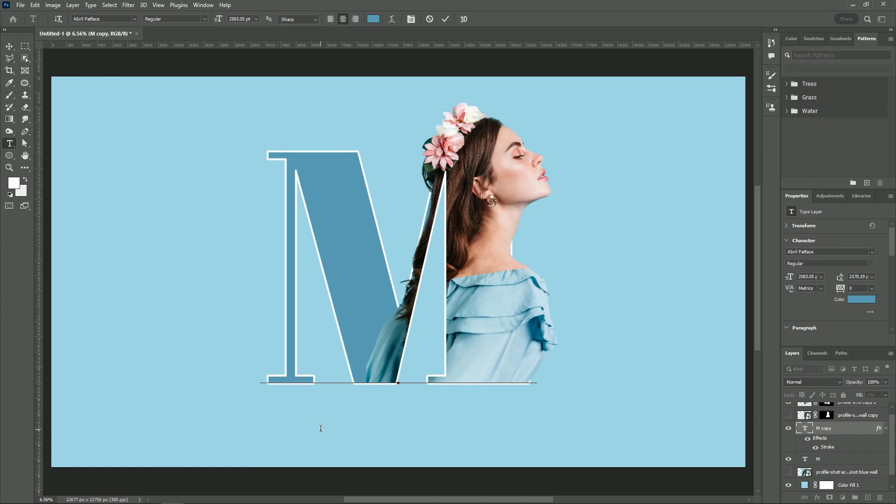
{"action": "left_click", "coordinate": [72, 437]}
{"action": "left_click", "coordinate": [72, 438]}
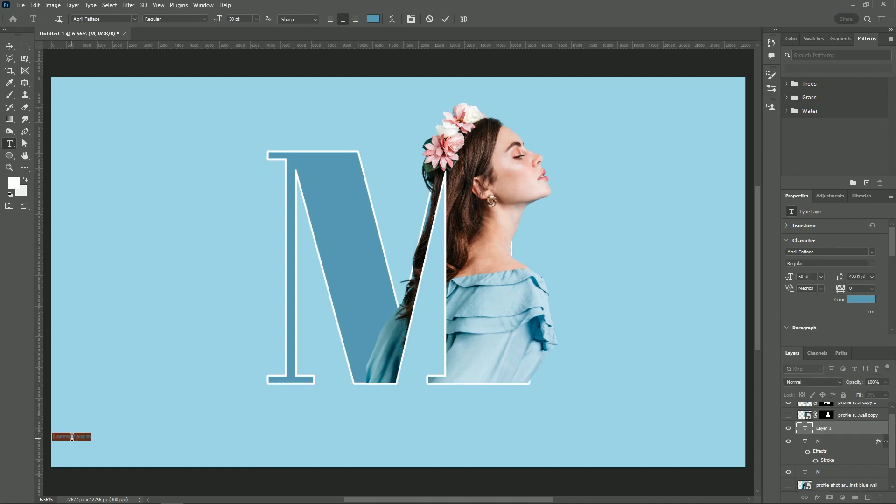
{"action": "key", "text": "BackSpace"}
{"action": "type", "text": "LETTE"}
{"action": "type", "text": "R Po"}
{"action": "type", "text": "rtrait"}
{"action": "key", "text": "ctrl+a"}
{"action": "key", "text": "BackSpace"}
Enter LETTER PORTRAIT in capitals as the caption text
{"action": "type", "text": "LETTER"}
{"action": "type", "text": " POR"}
{"action": "type", "text": "TRAI"}
{"action": "type", "text": "T"}
Color the whole caption white (ffffff) and commit the text
{"action": "key", "text": "ctrl+a"}
{"action": "left_click", "coordinate": [374, 19]}
{"action": "mouse_move", "coordinate": [653, 108]}
{"action": "left_mouse_down"}
{"action": "mouse_move", "coordinate": [658, 100]}
{"action": "mouse_move", "coordinate": [639, 92]}
{"action": "left_mouse_up"}
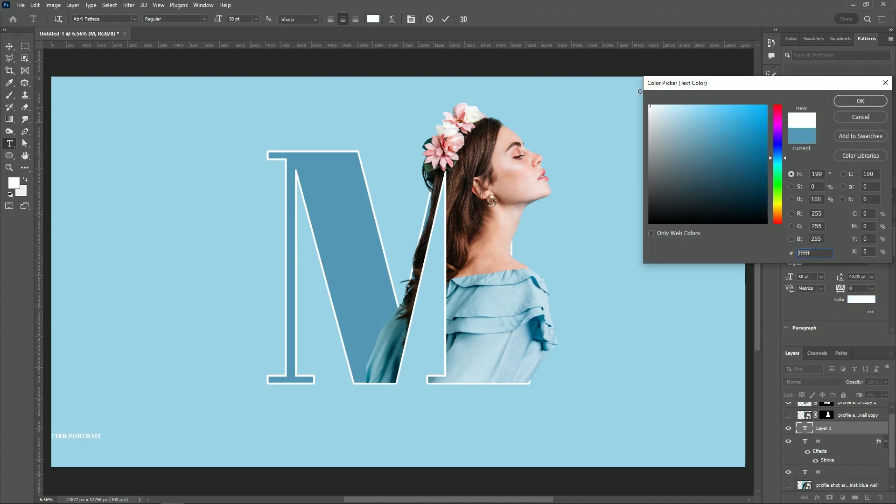
{"action": "left_click", "coordinate": [862, 102]}
{"action": "left_click", "coordinate": [445, 19]}
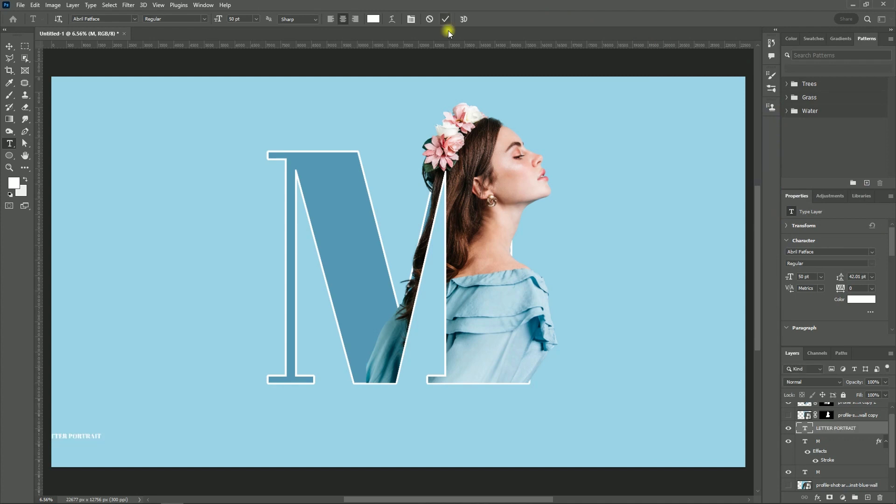
Center the caption horizontally on the canvas and scale it up to about 710%
{"action": "left_click", "coordinate": [9, 46]}
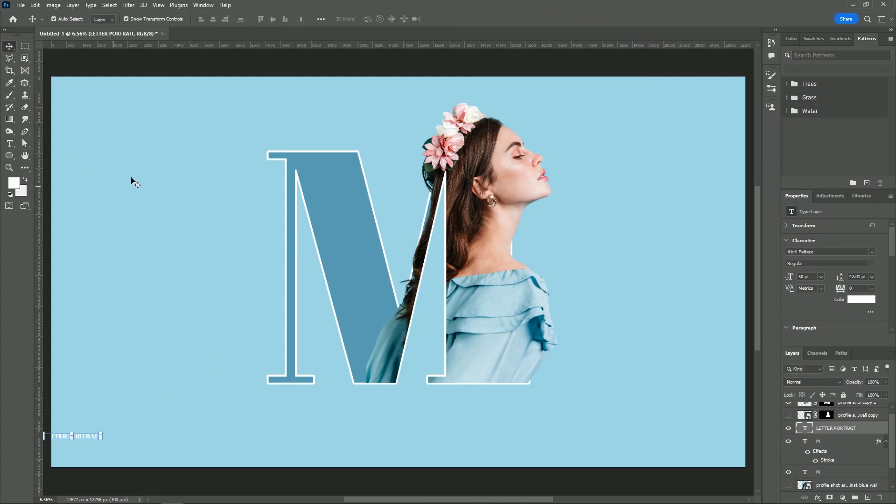
{"action": "left_click", "coordinate": [213, 19]}
{"action": "key", "text": "ctrl+a"}
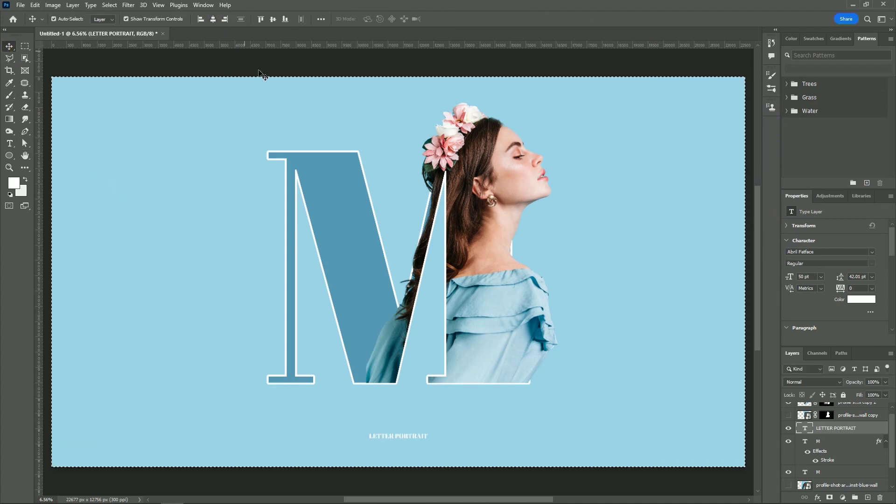
{"action": "key", "text": "ctrl+d"}
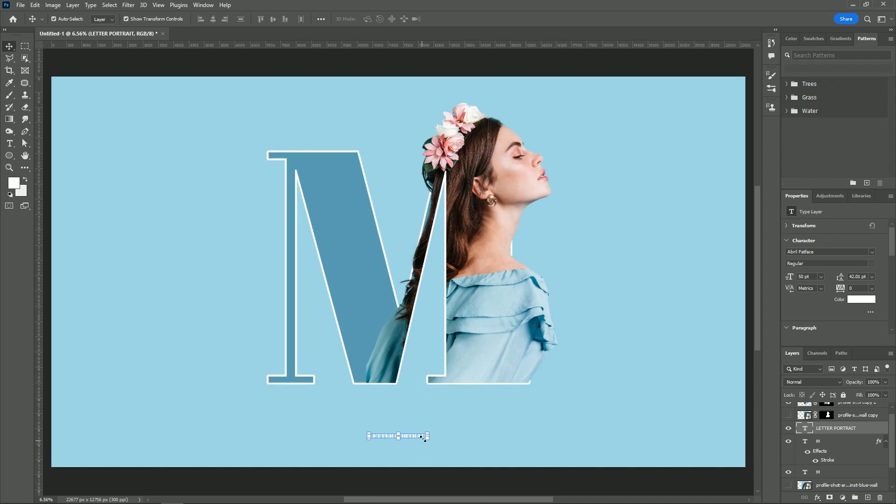
{"action": "left_click_drag", "start_coordinate": [428, 436], "coordinate": [607, 431]}
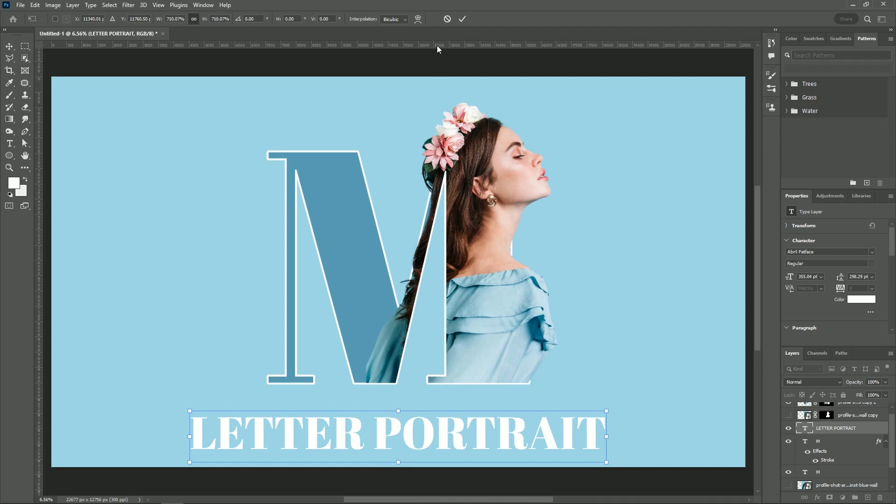
{"action": "left_click", "coordinate": [461, 20]}
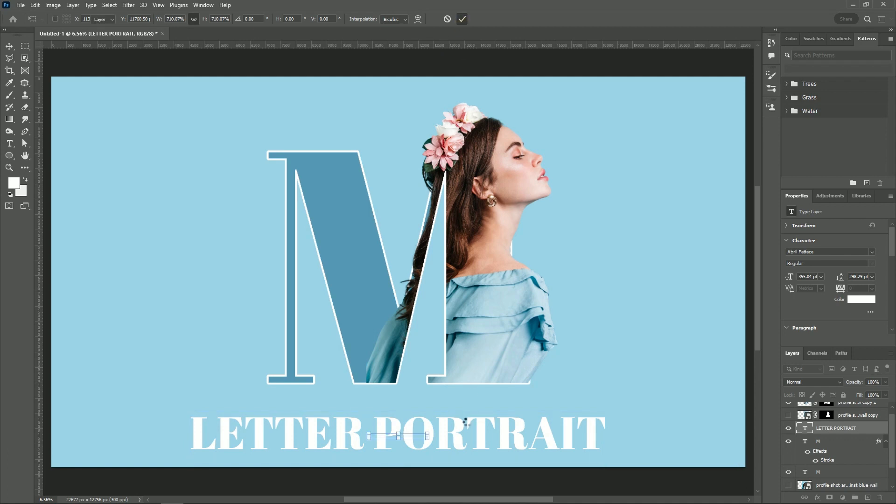
Widen the letter spacing of the whole LETTER PORTRAIT caption to a tracking of 300, and commit the text
{"action": "left_click", "coordinate": [468, 435]}
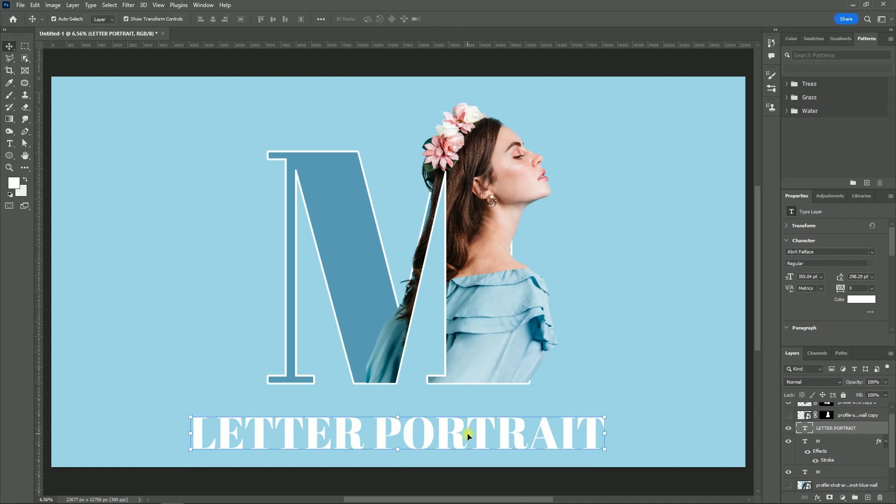
{"action": "double_click", "coordinate": [468, 435]}
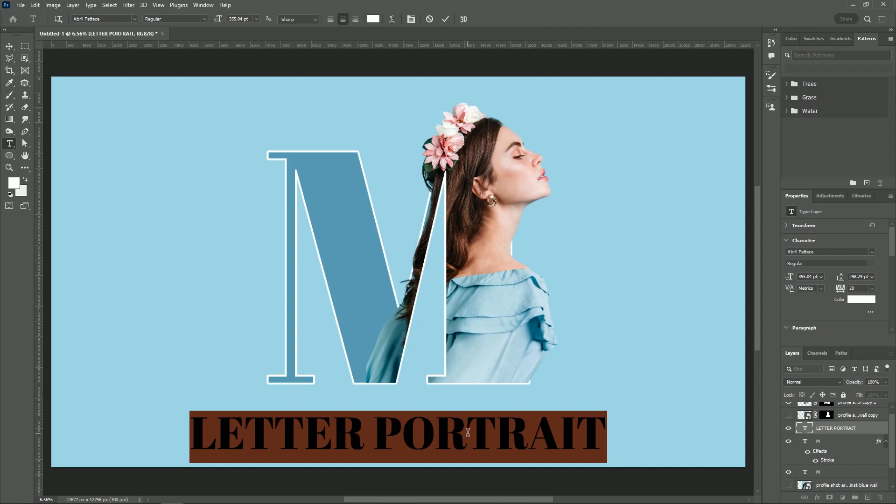
{"action": "key", "text": "alt+Right"}
{"action": "key", "text": "alt+Right"}
{"action": "key", "text": "alt+Right"}
{"action": "key", "text": "alt+Right"}
{"action": "key", "text": "alt+Right"}
{"action": "key", "text": "alt+Right"}
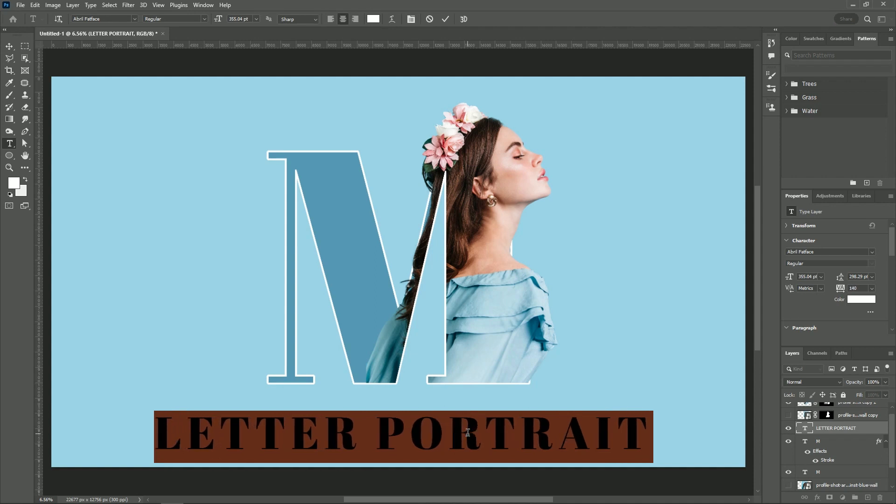
{"action": "key", "text": "alt+Right"}
{"action": "key", "text": "alt+Right"}
{"action": "key", "text": "alt+Right"}
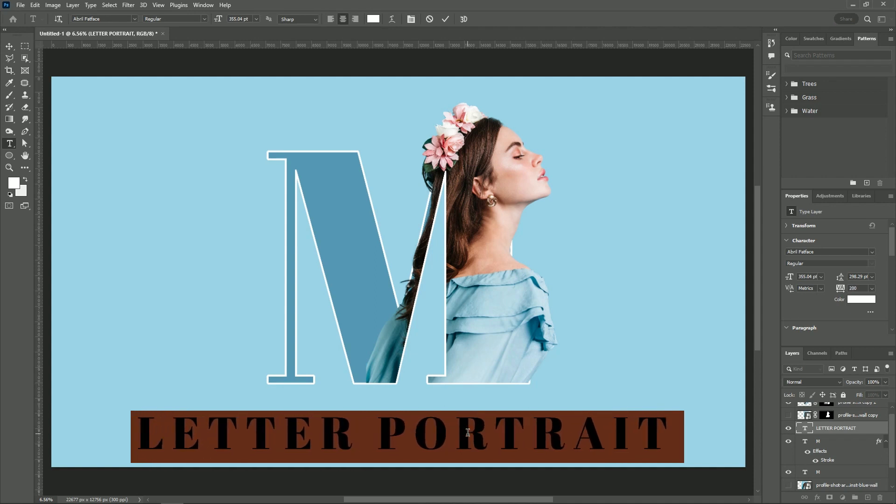
{"action": "key", "text": "alt+Right"}
{"action": "key", "text": "alt+Right"}
{"action": "key", "text": "alt+Right"}
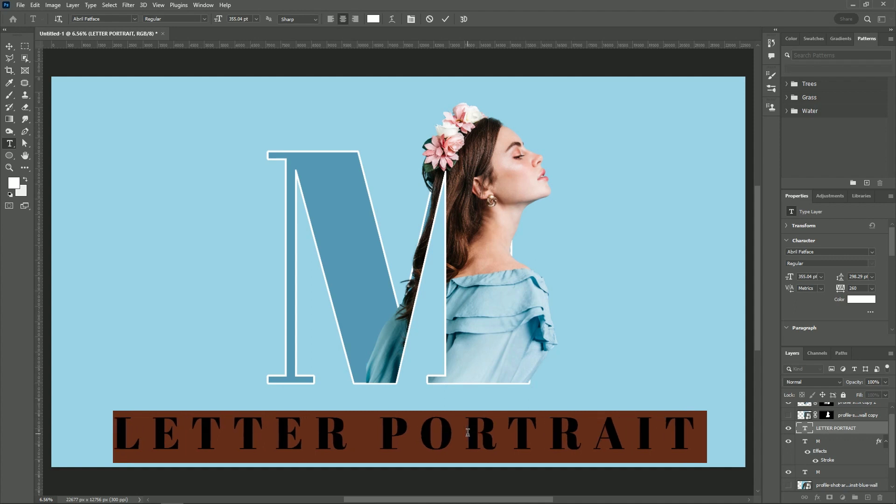
{"action": "key", "text": "alt+Right"}
{"action": "key", "text": "alt+Right"}
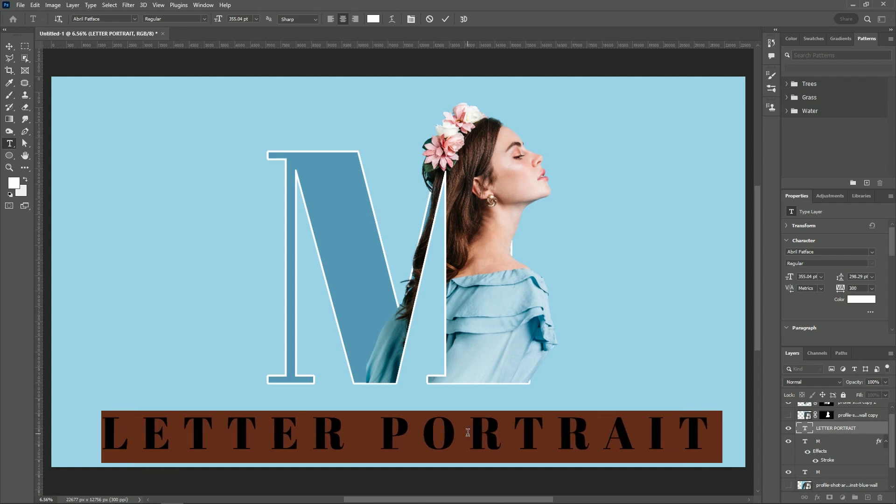
{"action": "left_click", "coordinate": [446, 19]}
{"action": "key", "text": "v"}
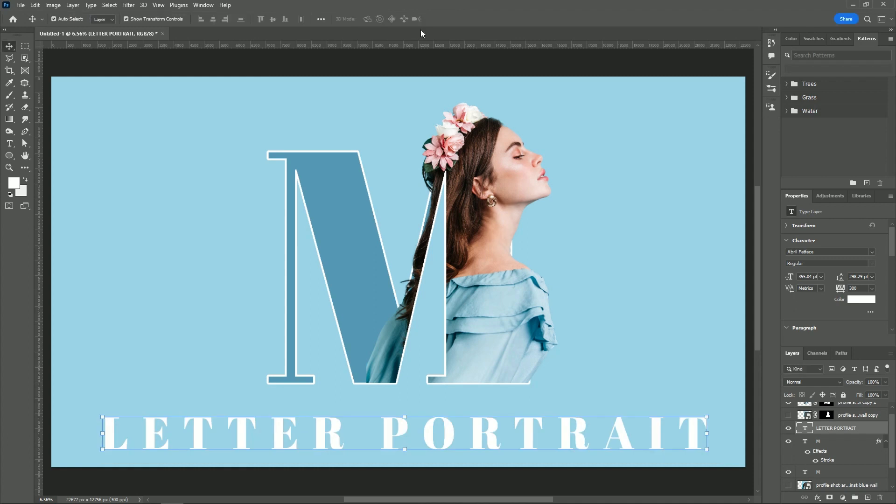
Draw a thin, flat white ellipse about 9731 × 207 px between the M and the caption, just above the background fill layer
{"action": "left_click", "coordinate": [80, 88]}
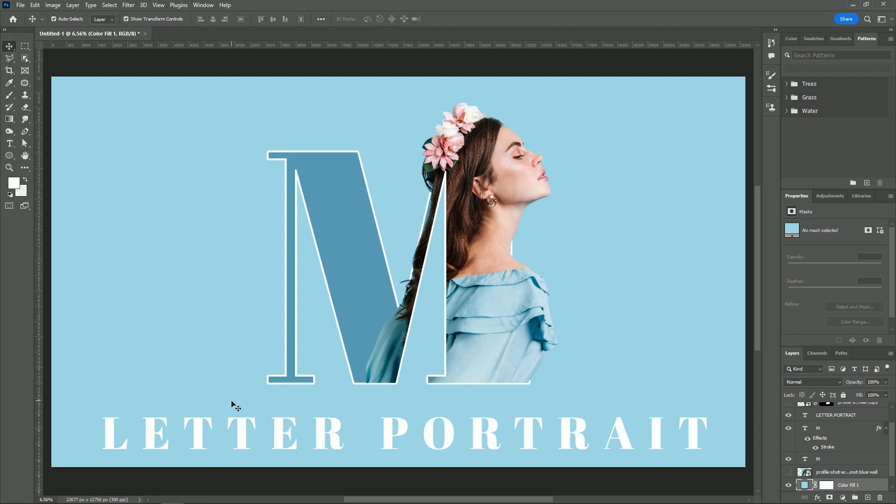
{"action": "left_click", "coordinate": [9, 155]}
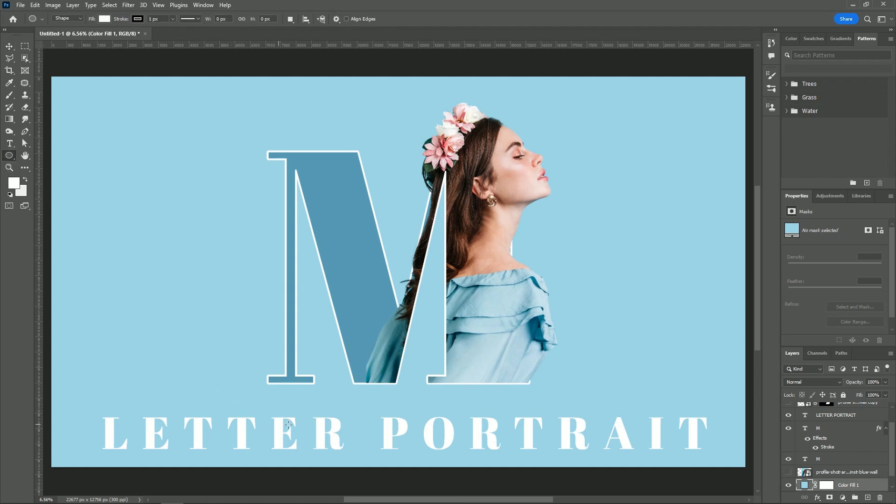
{"action": "left_click_drag", "start_coordinate": [253, 394], "coordinate": [549, 399]}
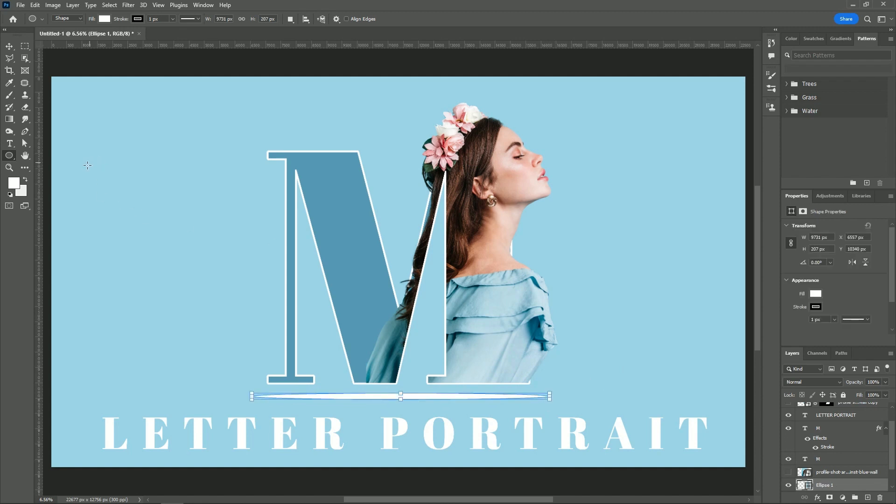
Set the foreground color to black
{"action": "left_click", "coordinate": [14, 182]}
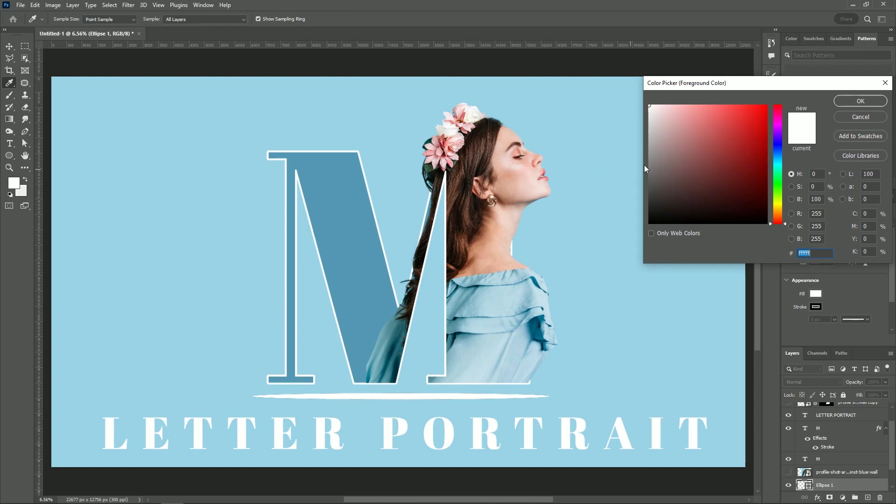
{"action": "left_click_drag", "start_coordinate": [649, 170], "coordinate": [799, 233]}
{"action": "left_click", "coordinate": [850, 101]}
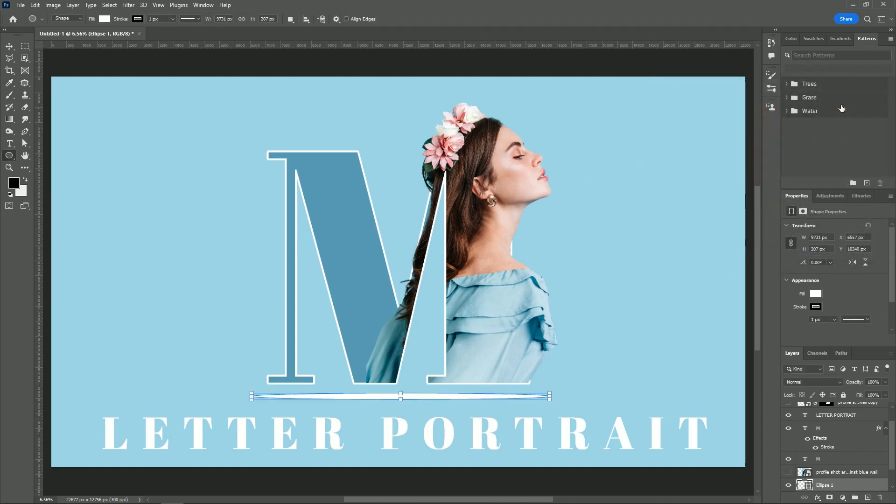
Fill the ellipse with black, then convert it to a smart object and soften it with a Gaussian Blur of 118.7 pixels
{"action": "key", "text": "alt+BackSpace"}
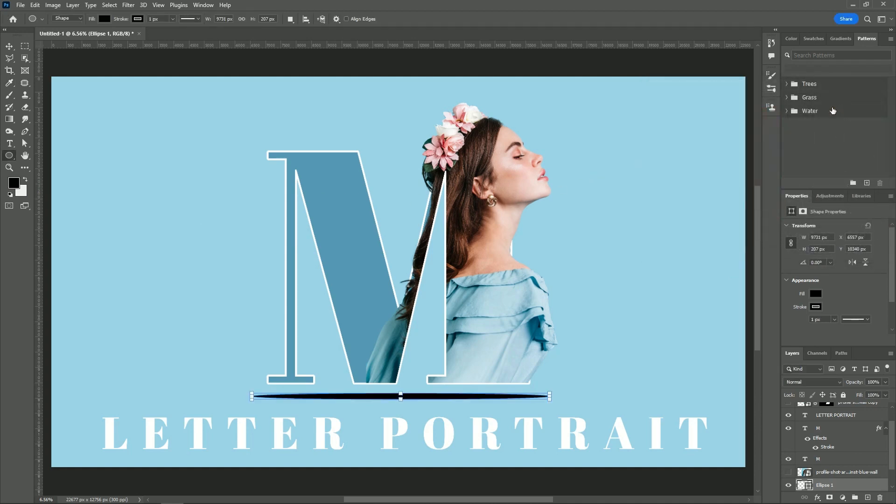
{"action": "key", "text": "v"}
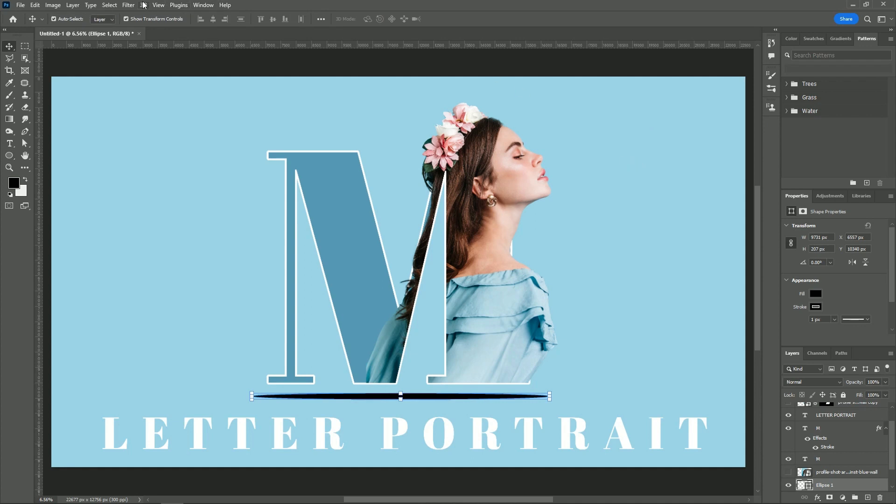
{"action": "left_click", "coordinate": [127, 5]}
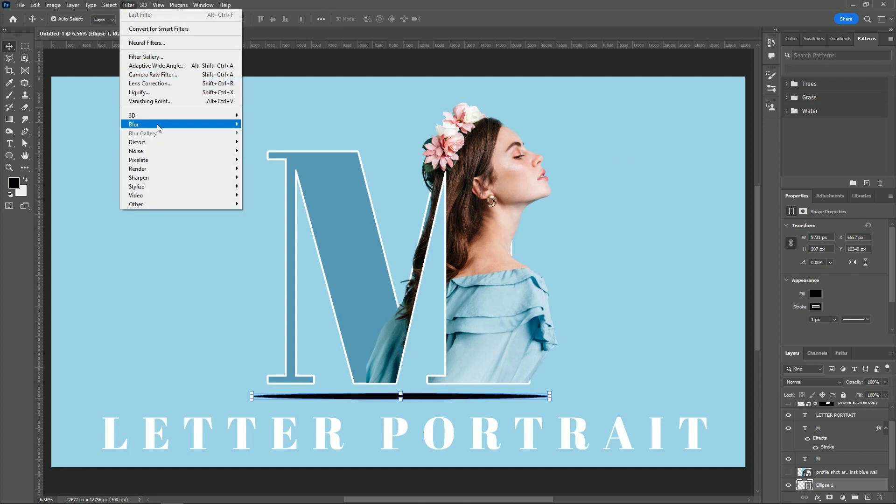
{"action": "mouse_move", "coordinate": [242, 124]}
{"action": "left_click", "coordinate": [264, 159]}
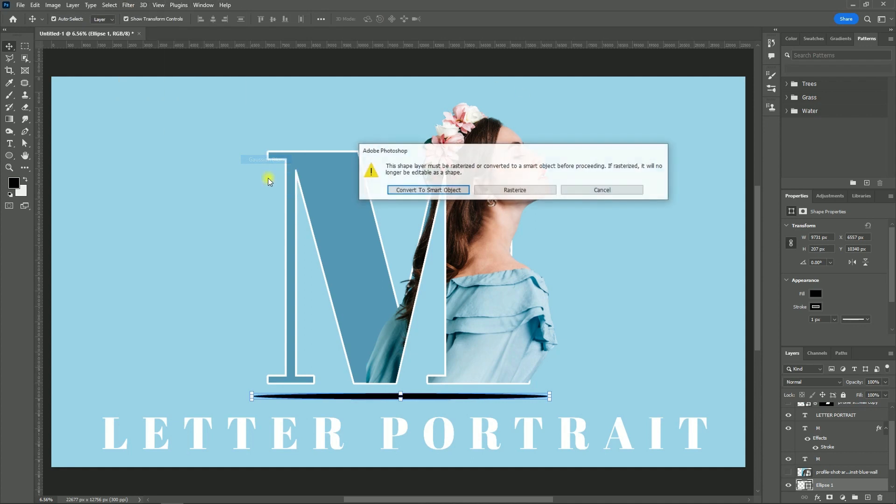
{"action": "left_click", "coordinate": [434, 191]}
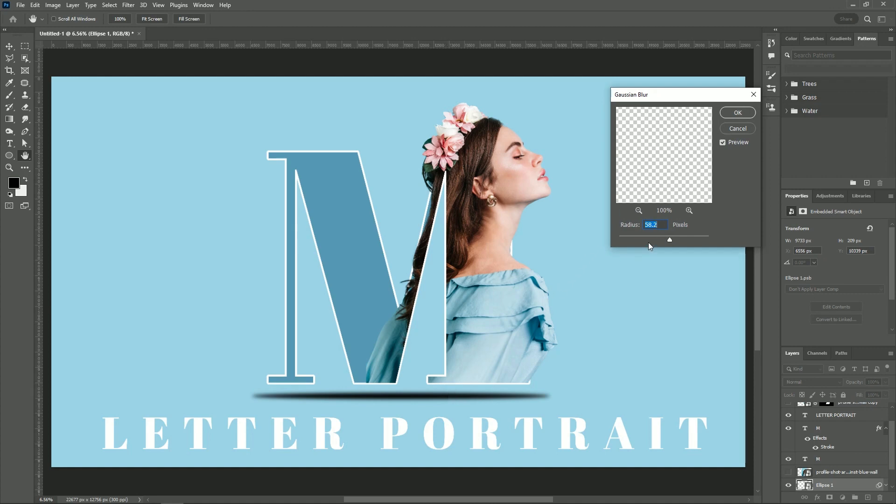
{"action": "left_click_drag", "start_coordinate": [665, 239], "coordinate": [679, 240]}
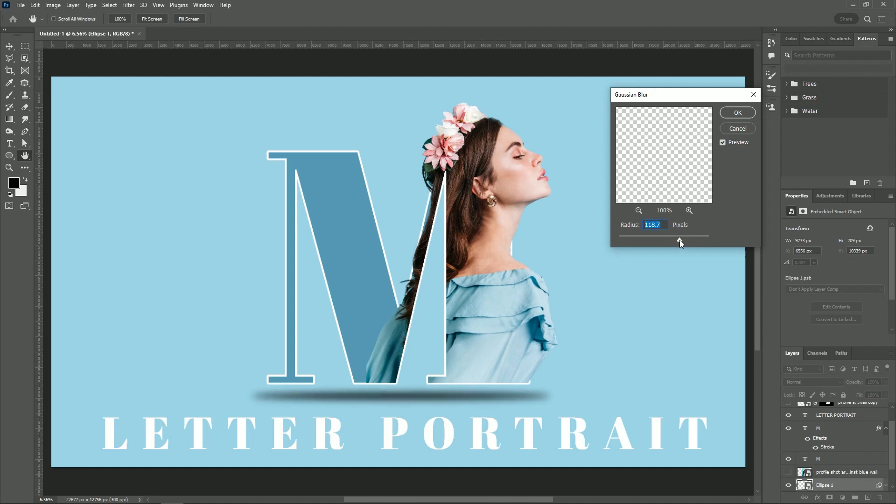
{"action": "left_click", "coordinate": [735, 114]}
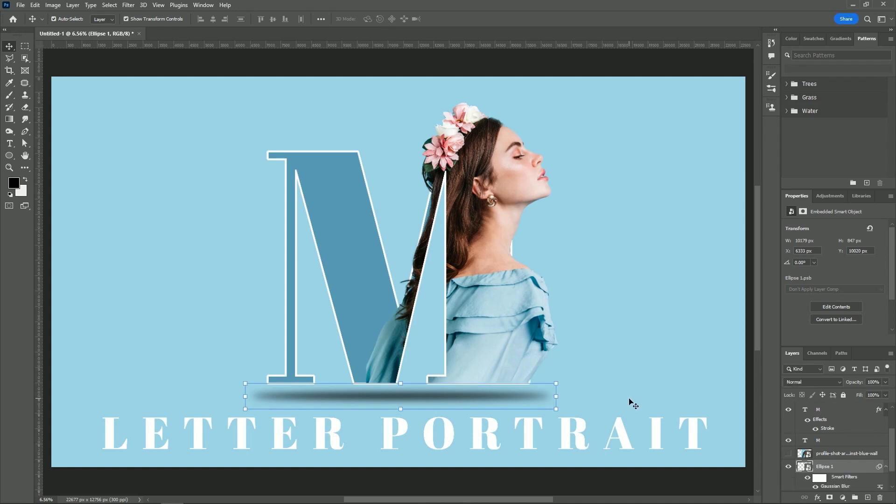
Nudge the blurred ellipse straight up to Y 9740 px so it forms a shadow behind the base of the M
{"action": "key", "text": "shift+Up"}
{"action": "key", "text": "shift+Up"}
{"action": "key", "text": "shift+Up"}
{"action": "key", "text": "shift+Up"}
{"action": "key", "text": "shift+Up"}
{"action": "key", "text": "shift+Up"}
{"action": "key", "text": "shift+Up"}
{"action": "key", "text": "shift+Up"}
{"action": "key", "text": "shift+Up"}
{"action": "key", "text": "shift+Up"}
{"action": "key", "text": "shift+Up"}
{"action": "key", "text": "shift+Up"}
{"action": "key", "text": "shift+Up"}
{"action": "key", "text": "shift+Up"}
{"action": "key", "text": "shift+Up"}
{"action": "key", "text": "shift+Up"}
{"action": "key", "text": "shift+Up"}
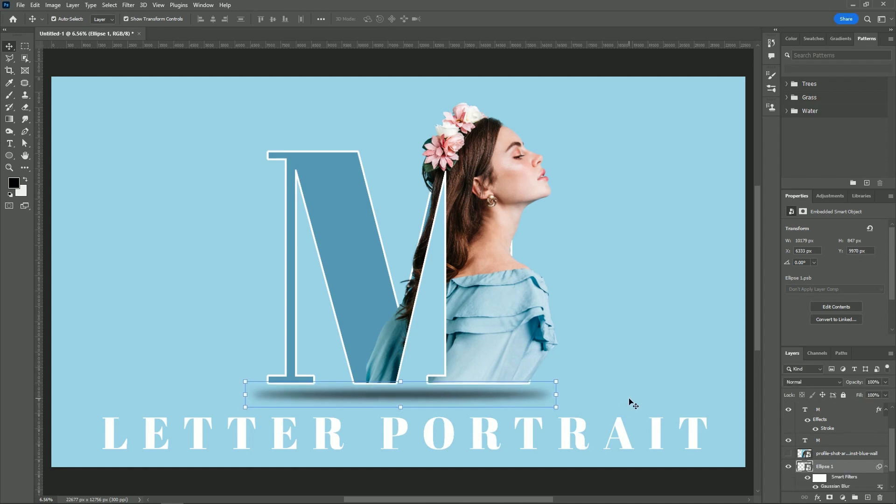
{"action": "key", "text": "shift+Up"}
{"action": "key", "text": "shift+Up"}
{"action": "key", "text": "shift+Up"}
{"action": "key", "text": "shift+Up"}
{"action": "key", "text": "shift+Up"}
{"action": "key", "text": "shift+Up"}
{"action": "key", "text": "shift+Up"}
{"action": "key", "text": "shift+Up"}
{"action": "key", "text": "shift+Up"}
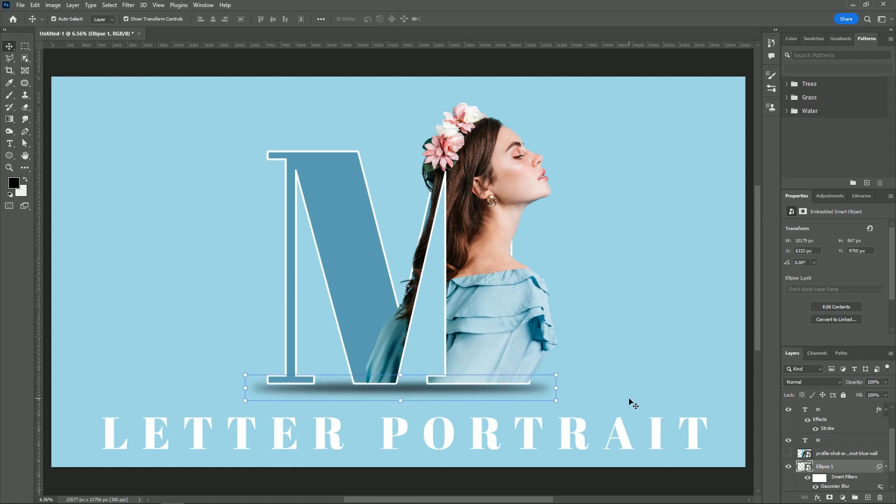
{"action": "key", "text": "shift+Up"}
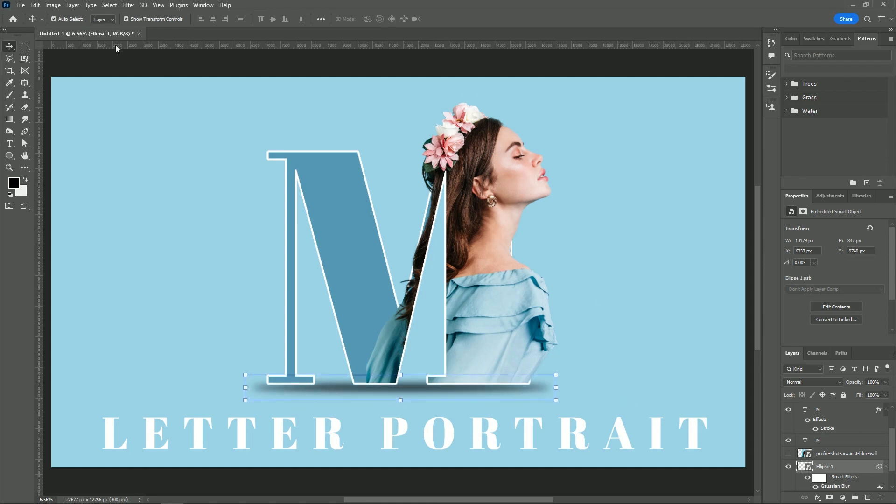
Deselect the layer and export the artwork for web as Letter-Portrait-1.jpg, a quality 100 JPEG at 8192 × 4608 px, in the Channel folder
{"action": "left_click", "coordinate": [263, 70]}
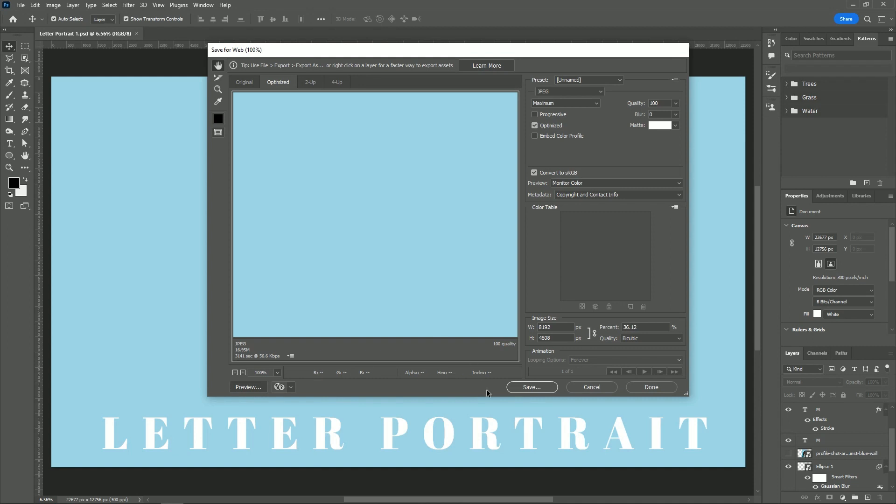
{"action": "left_click", "coordinate": [531, 387]}
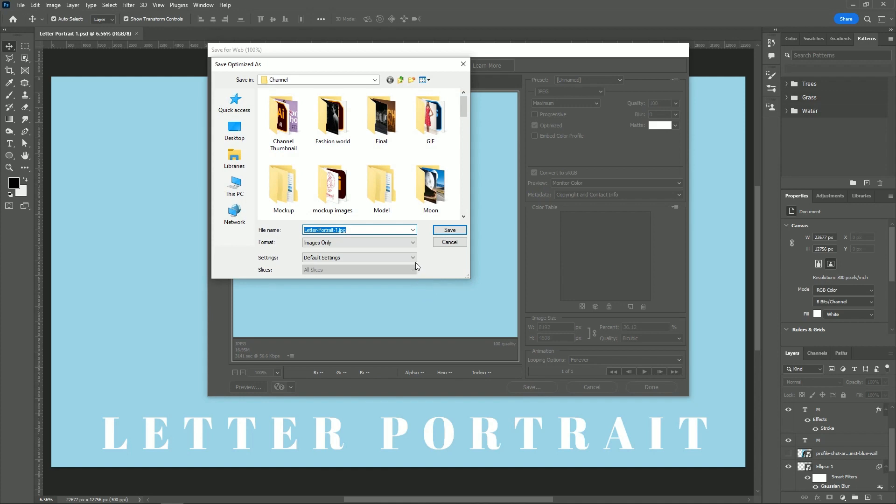
{"action": "left_click", "coordinate": [443, 230]}
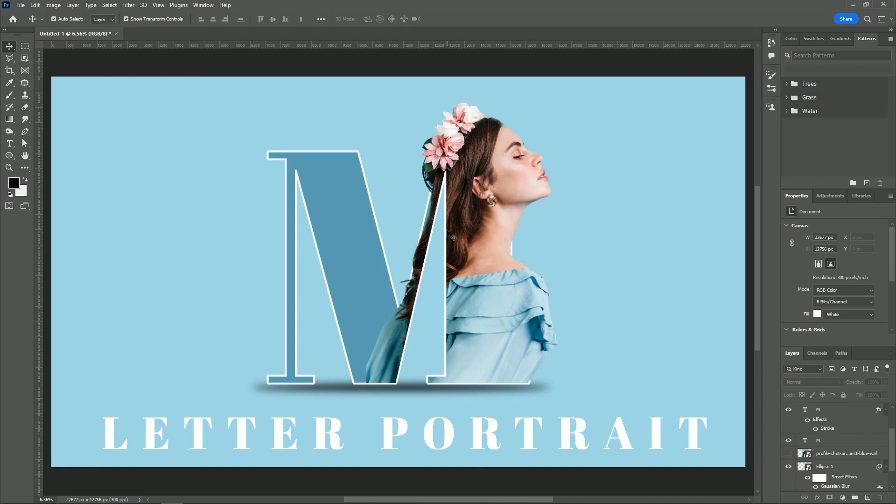
Save the document on the computer as the Photoshop file Letter Portrait 1 in the Channel folder, with Maximize Compatibility on
{"action": "key", "text": "ctrl+s"}
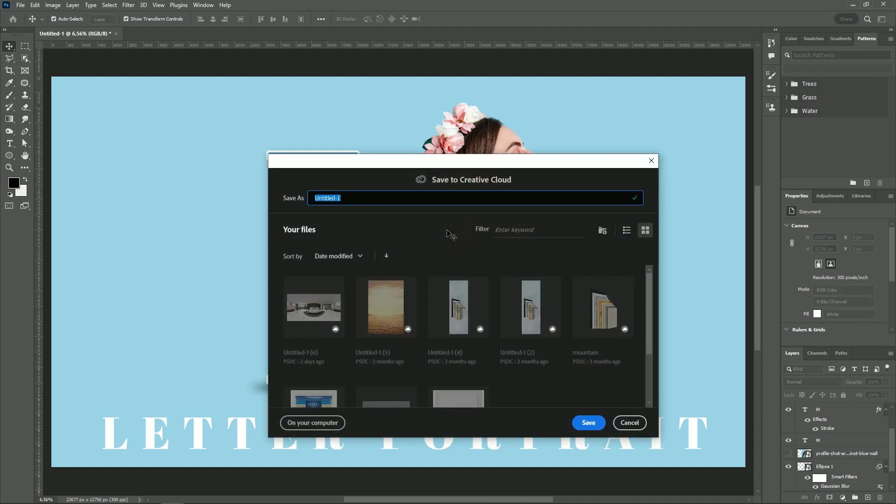
{"action": "left_click", "coordinate": [310, 422]}
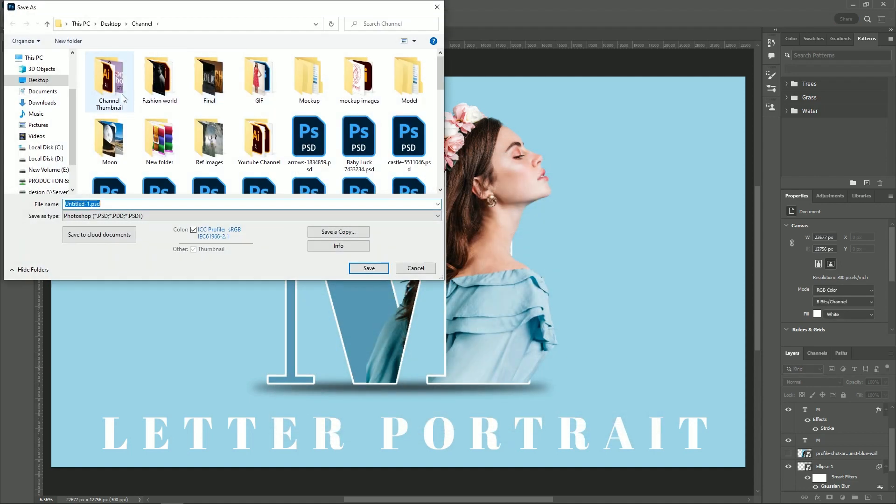
{"action": "double_click", "coordinate": [123, 97]}
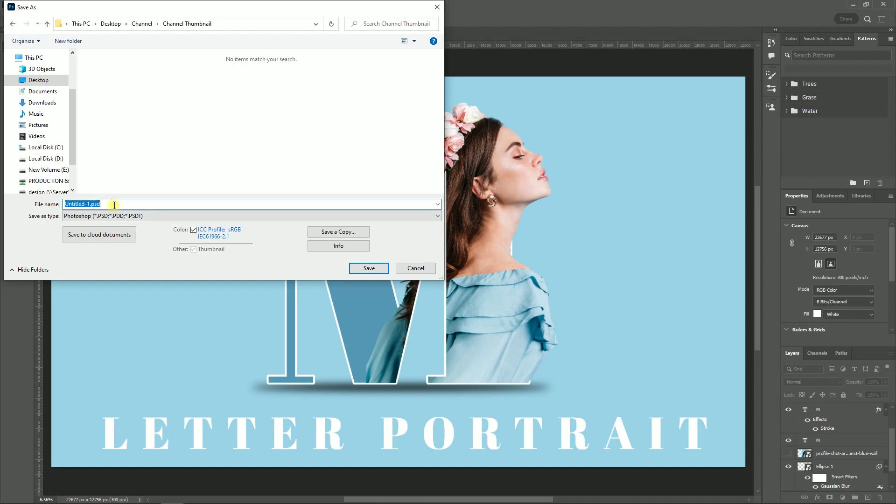
{"action": "key", "text": "BackSpace"}
{"action": "left_click", "coordinate": [141, 24]}
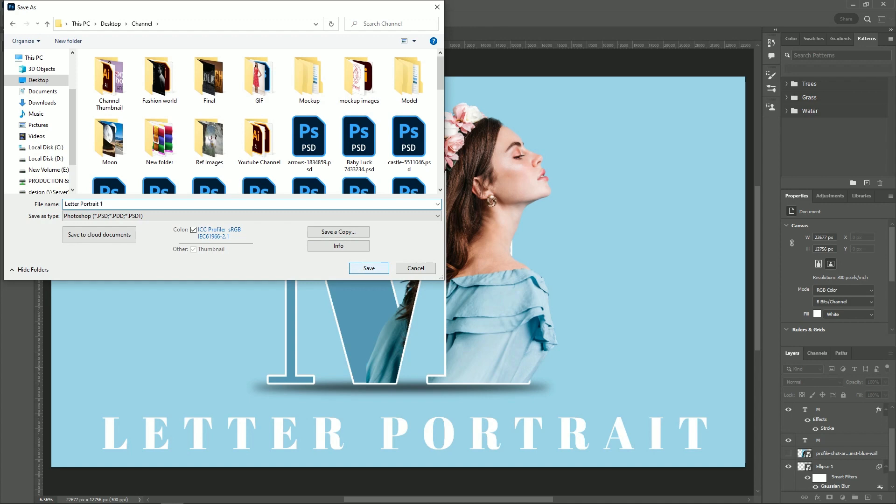
{"action": "left_click", "coordinate": [373, 269]}
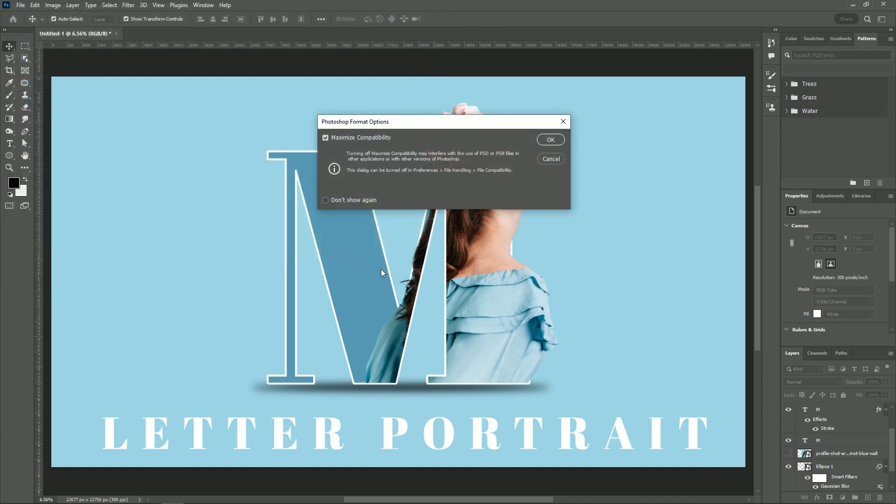
{"action": "left_click", "coordinate": [554, 141]}
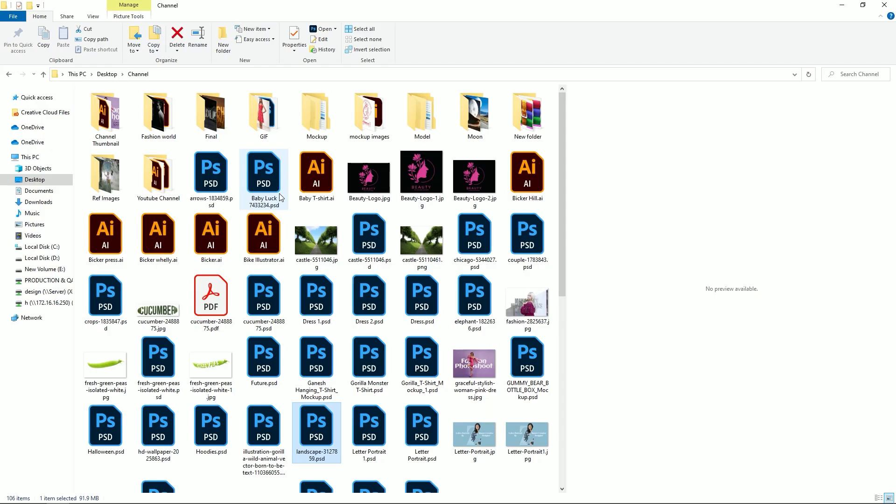
In File Explorer, find the exported Letter-Portrait-1.jpg in the Channel folder and open it in the image viewer
{"action": "key", "text": "l"}
{"action": "key", "text": "l"}
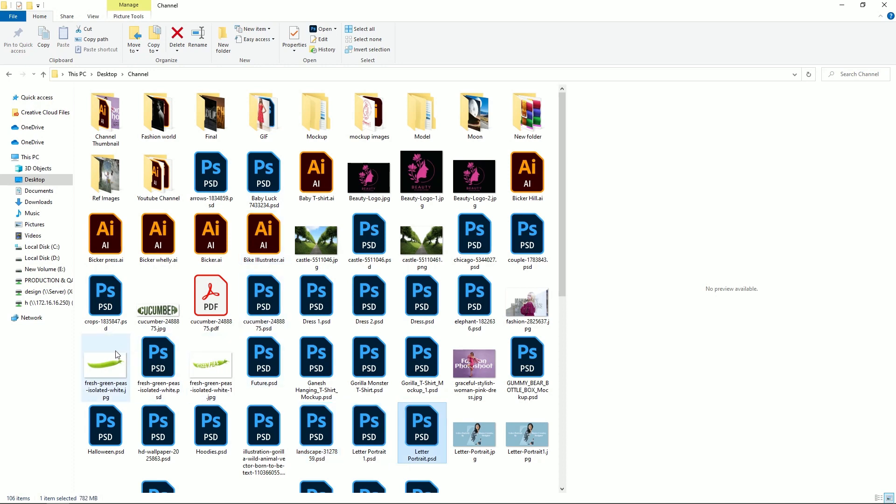
{"action": "right_click", "coordinate": [79, 334]}
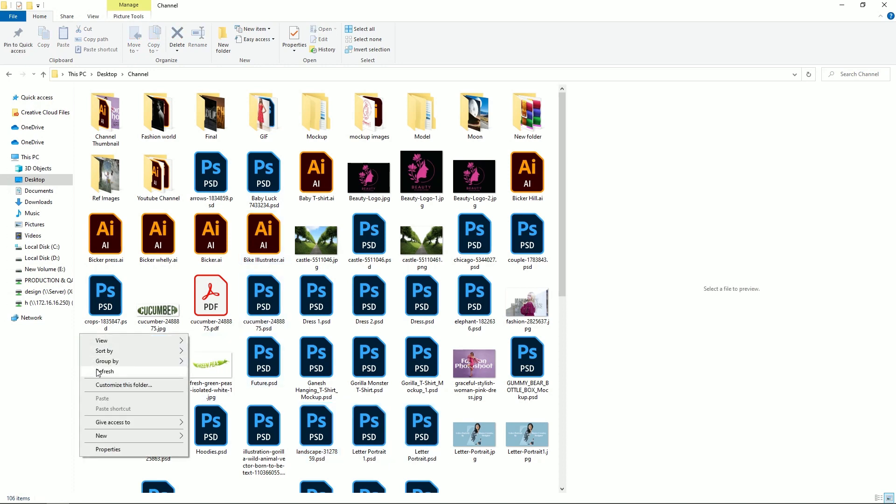
{"action": "left_click", "coordinate": [150, 366]}
{"action": "scroll", "coordinate": [178, 355], "scroll_direction": "down", "scroll_amount": 5}
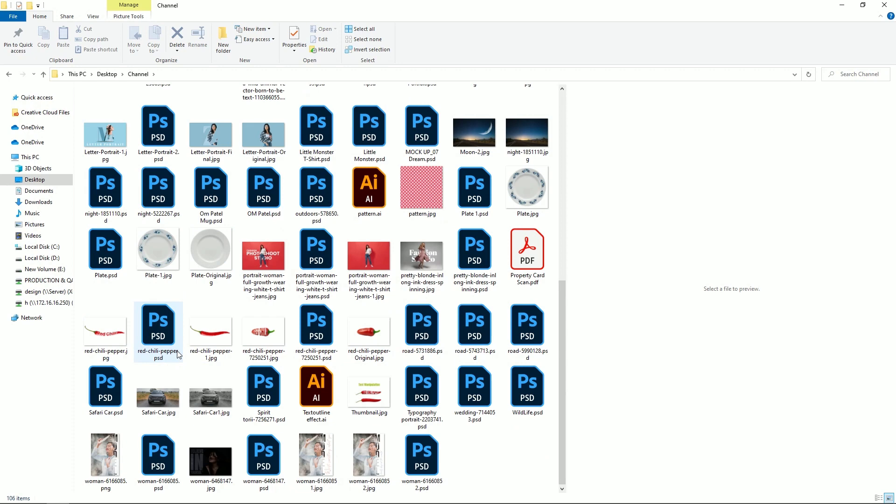
{"action": "left_click", "coordinate": [112, 135]}
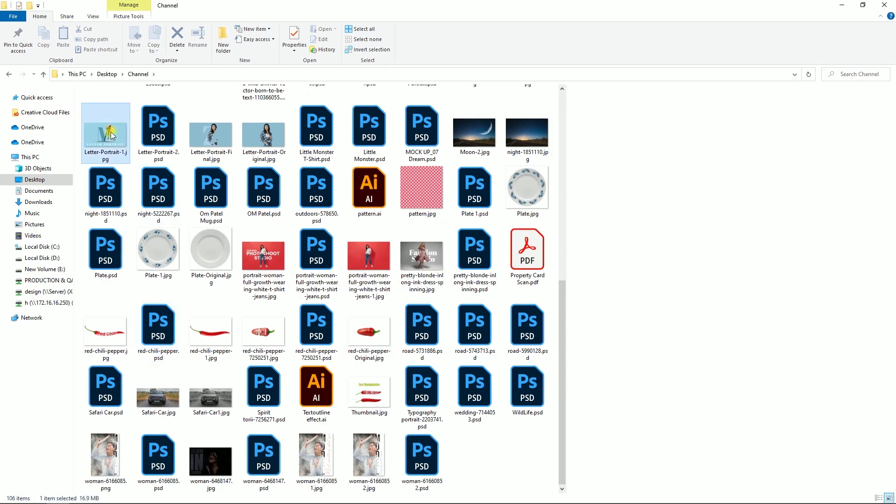
{"action": "double_click", "coordinate": [112, 135]}
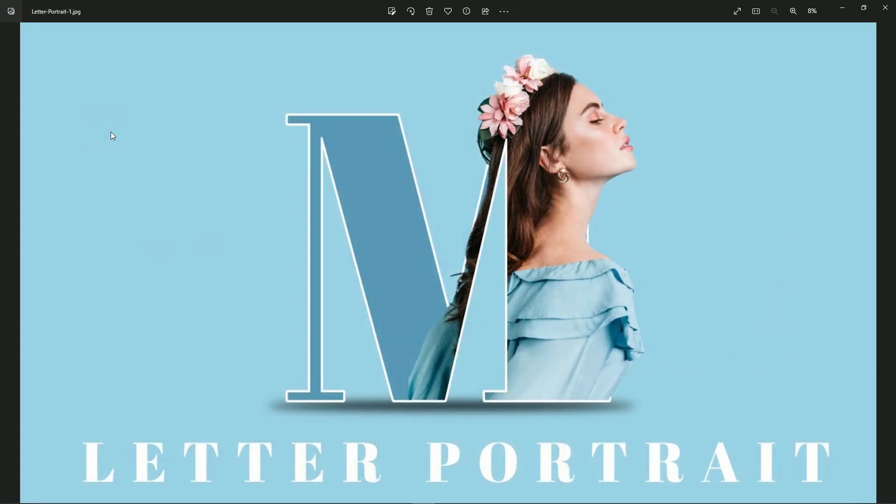